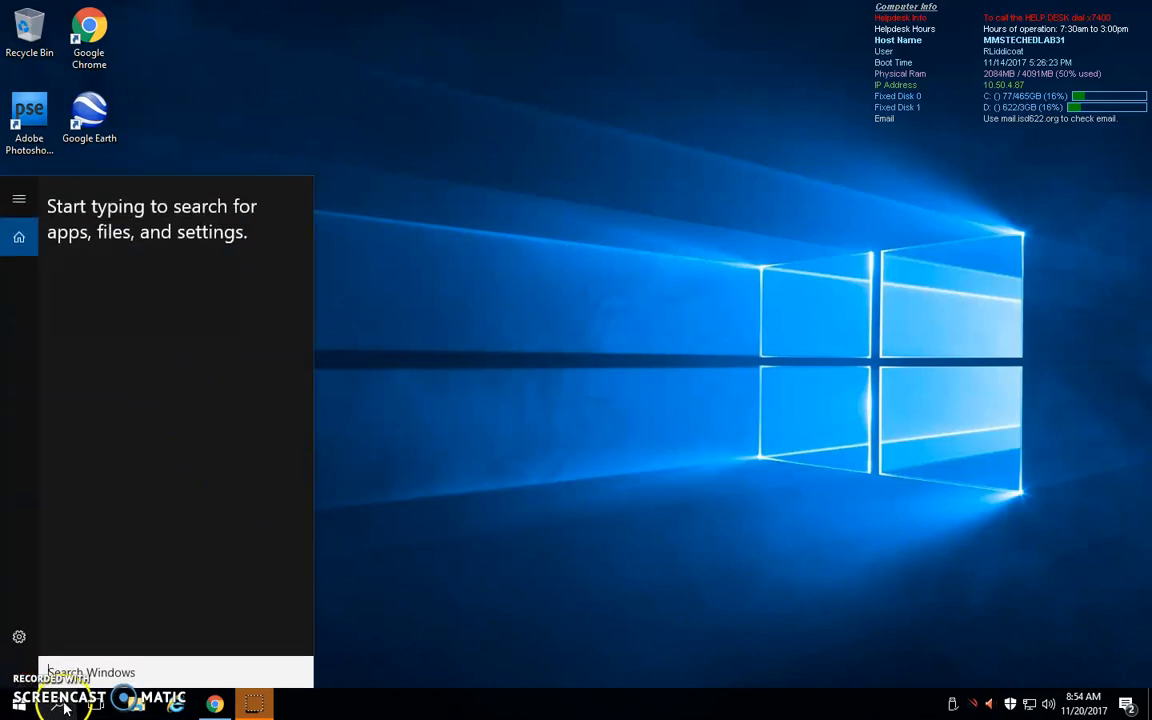
- Search Windows for "cura" and launch the Cura application
left_click(79, 664)
type("cu")
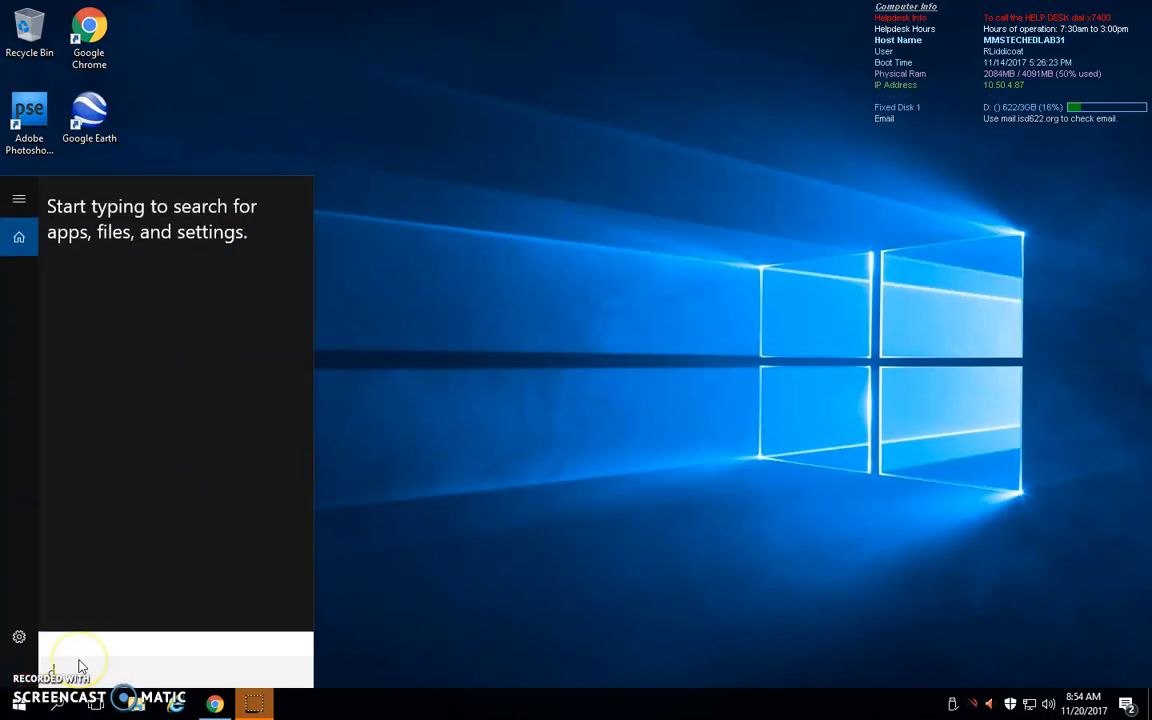
type("ra")
left_click(149, 226)
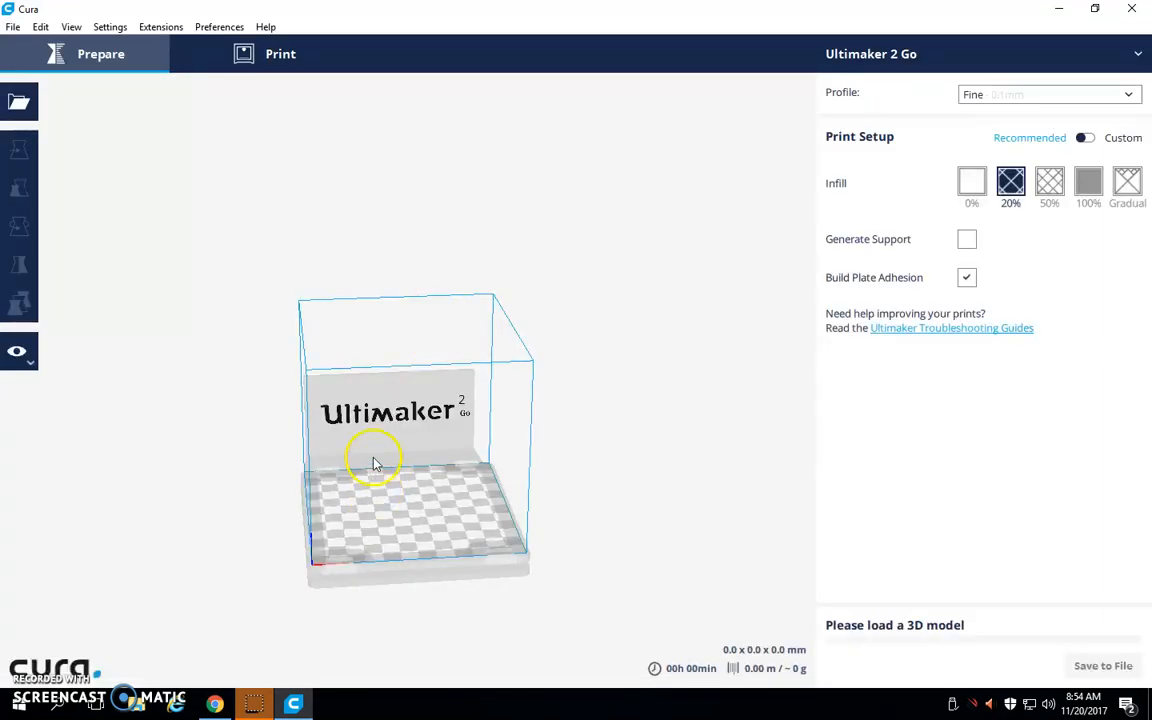
- Examine the Ultimaker 2 Go build volume from several angles and distances, and look through the available printer choices
right_click_drag(373, 551, 301, 555)
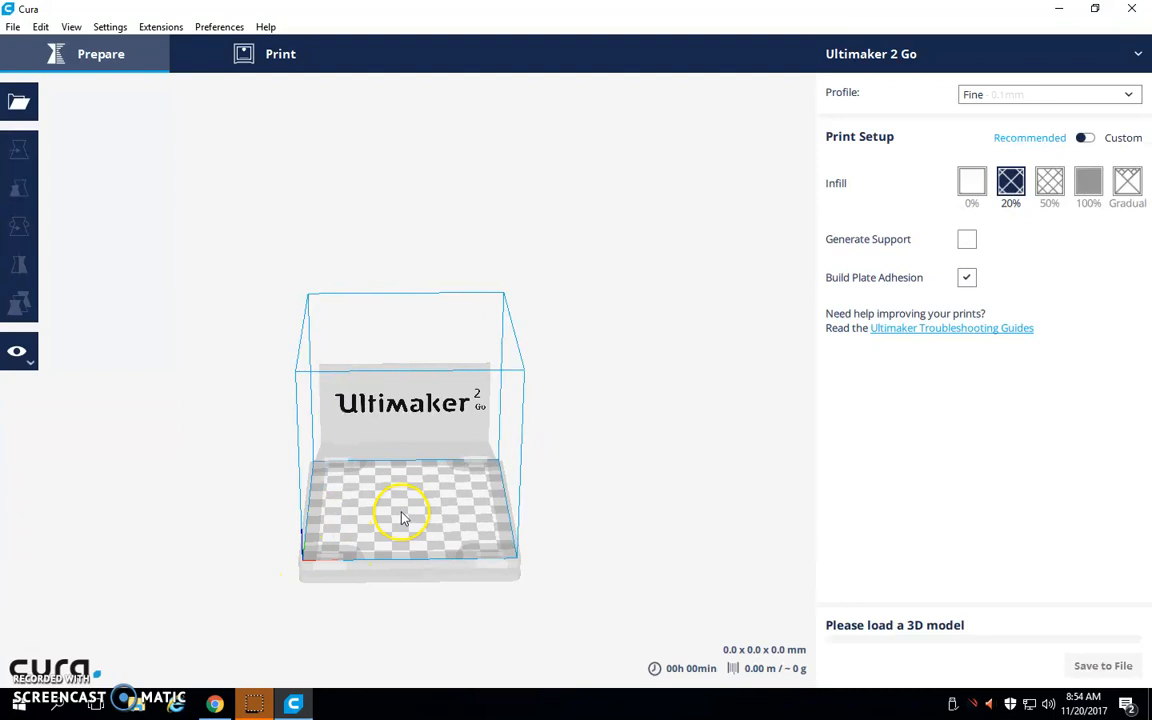
scroll(395, 518, "down", 3)
scroll(392, 525, "up", 8)
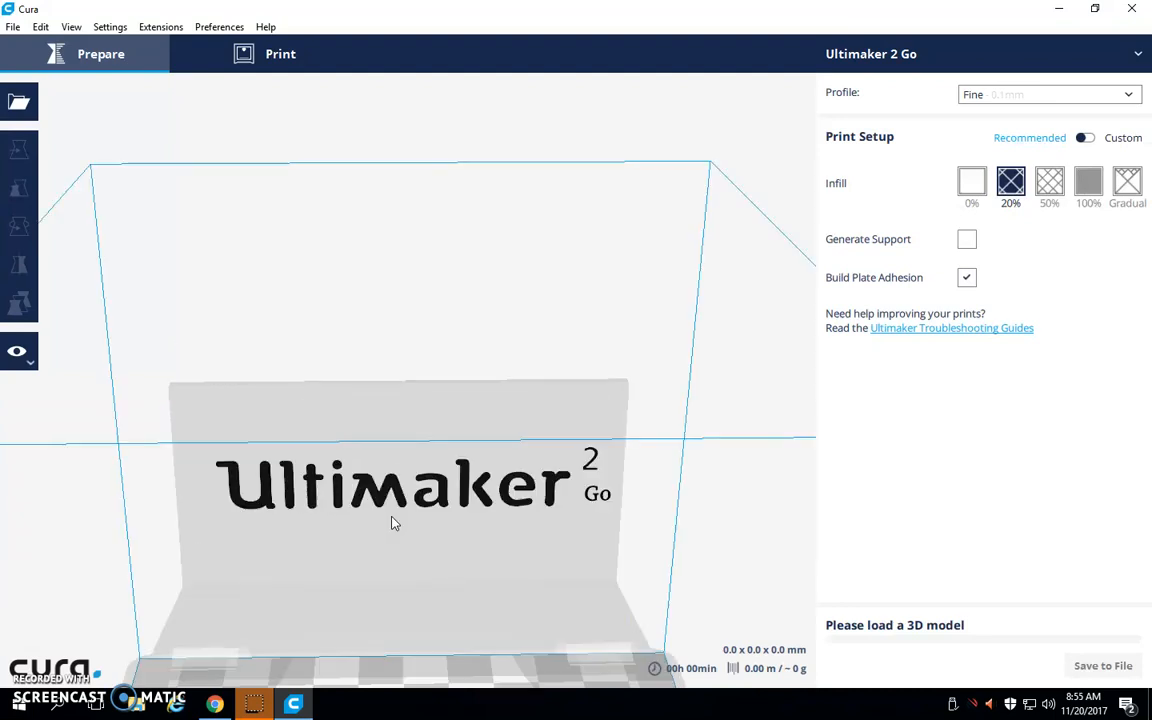
scroll(393, 518, "down", 5)
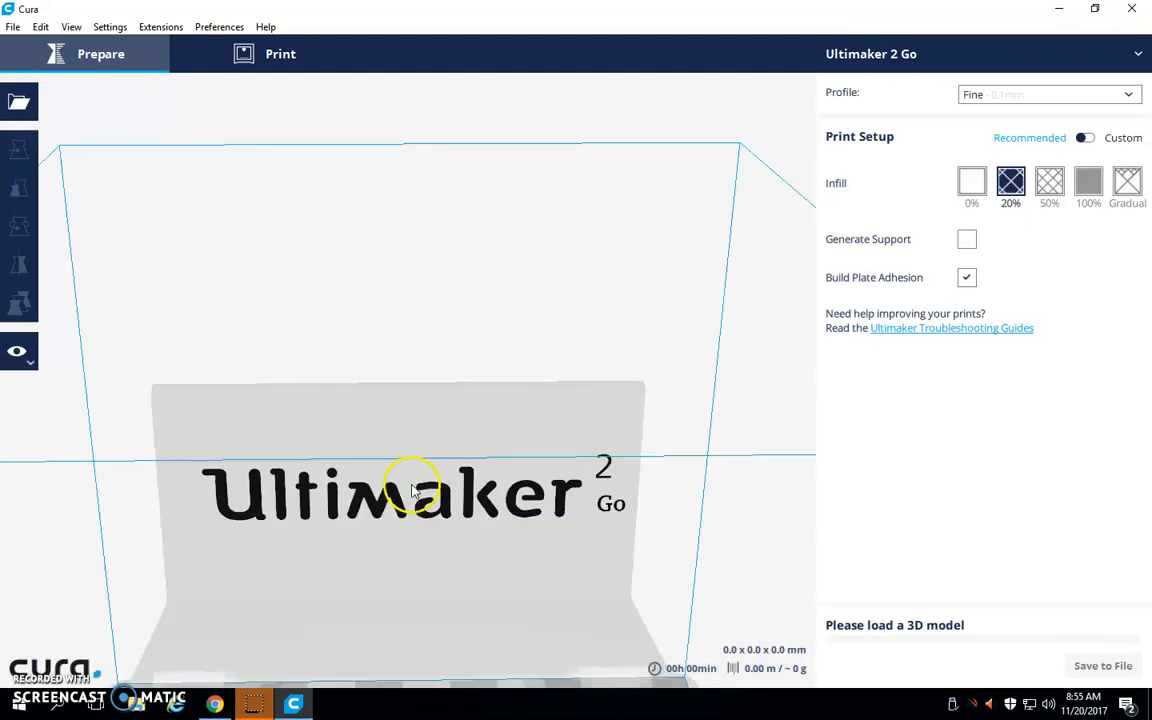
scroll(418, 441, "down", 6)
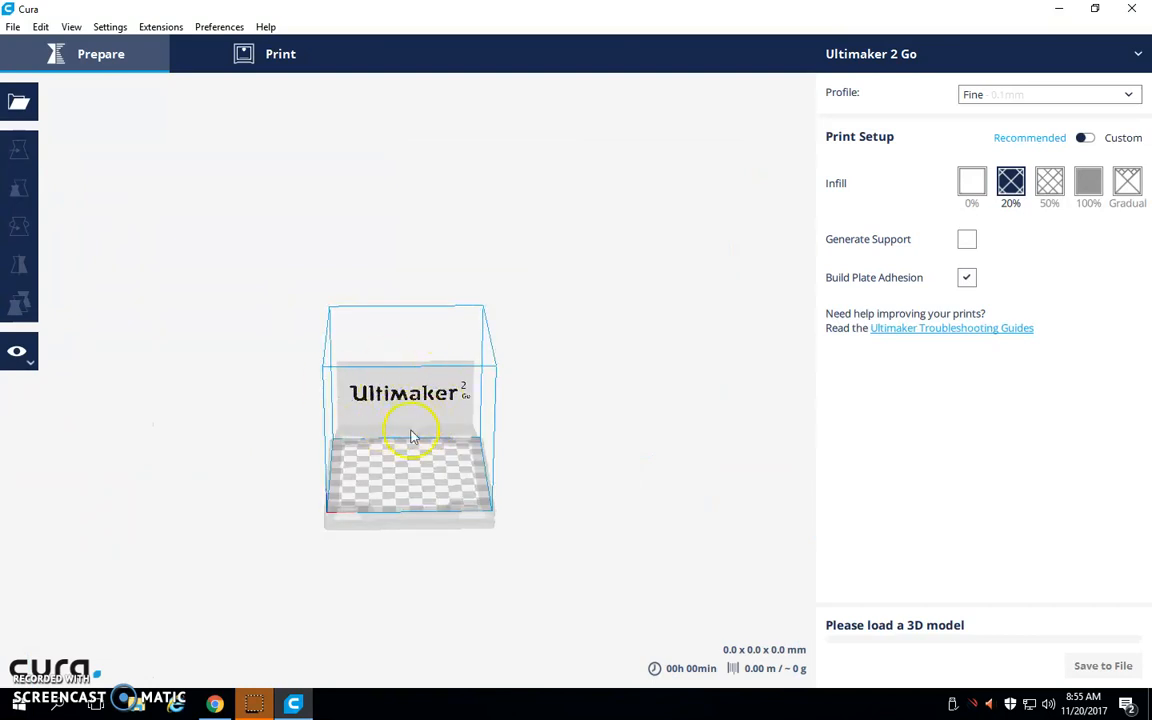
right_click_drag(442, 478, 458, 509)
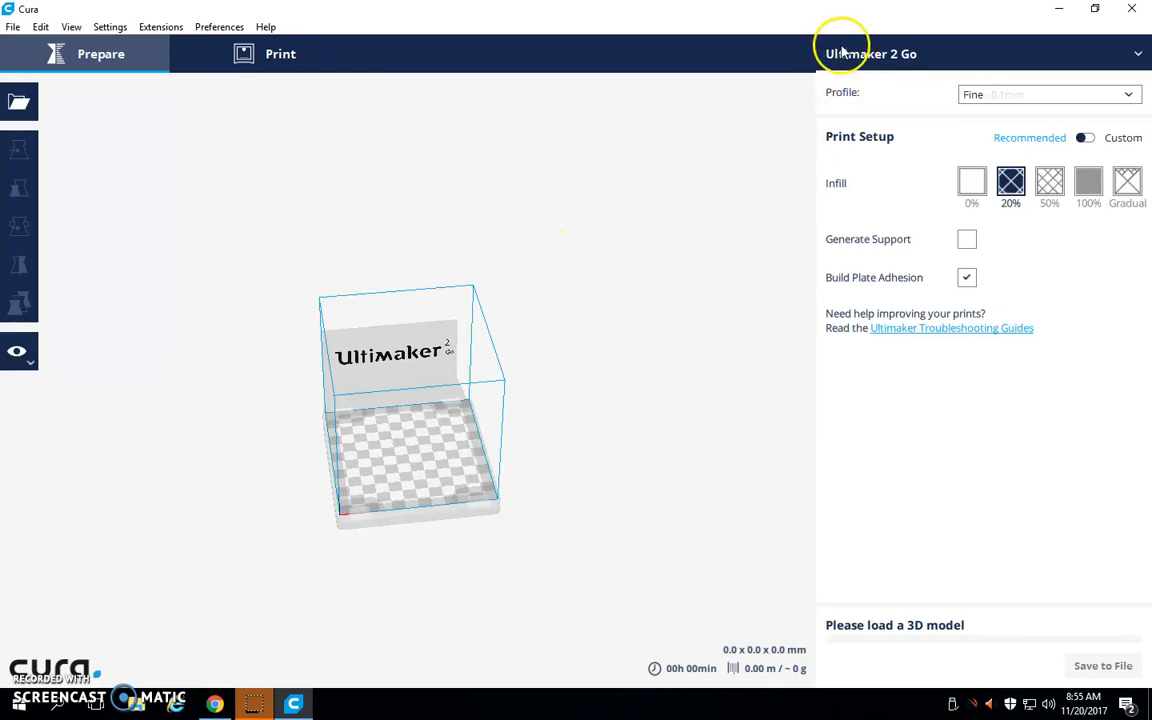
left_click(1137, 54)
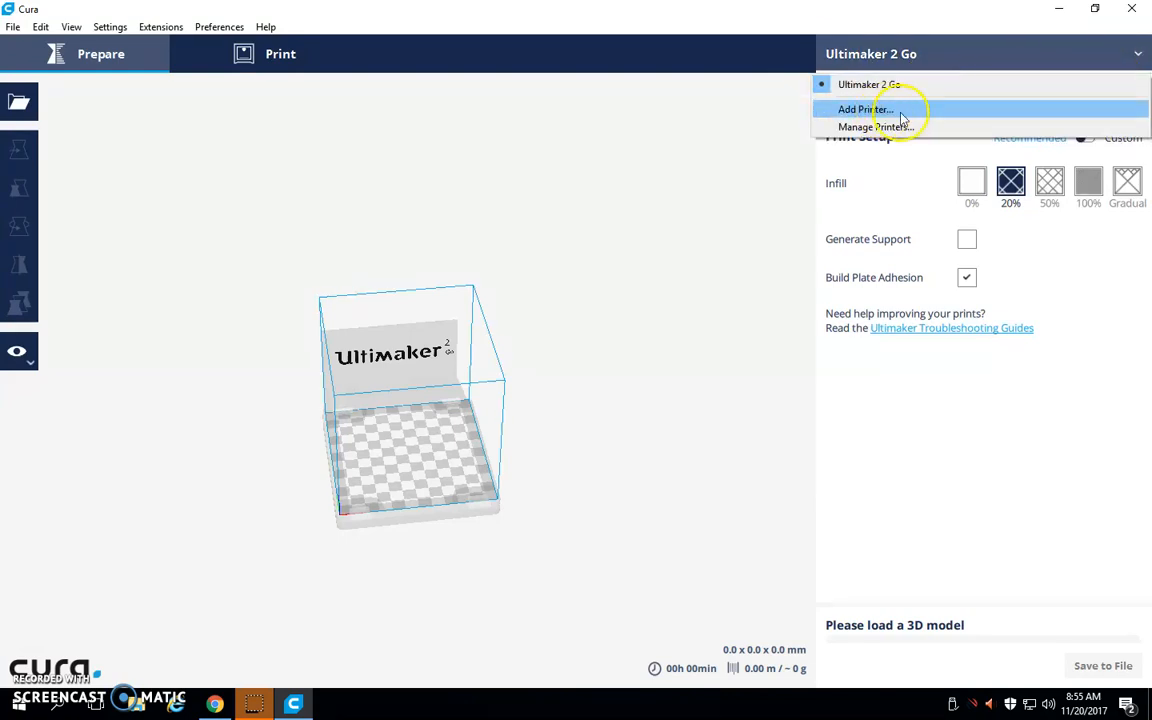
left_click(660, 210)
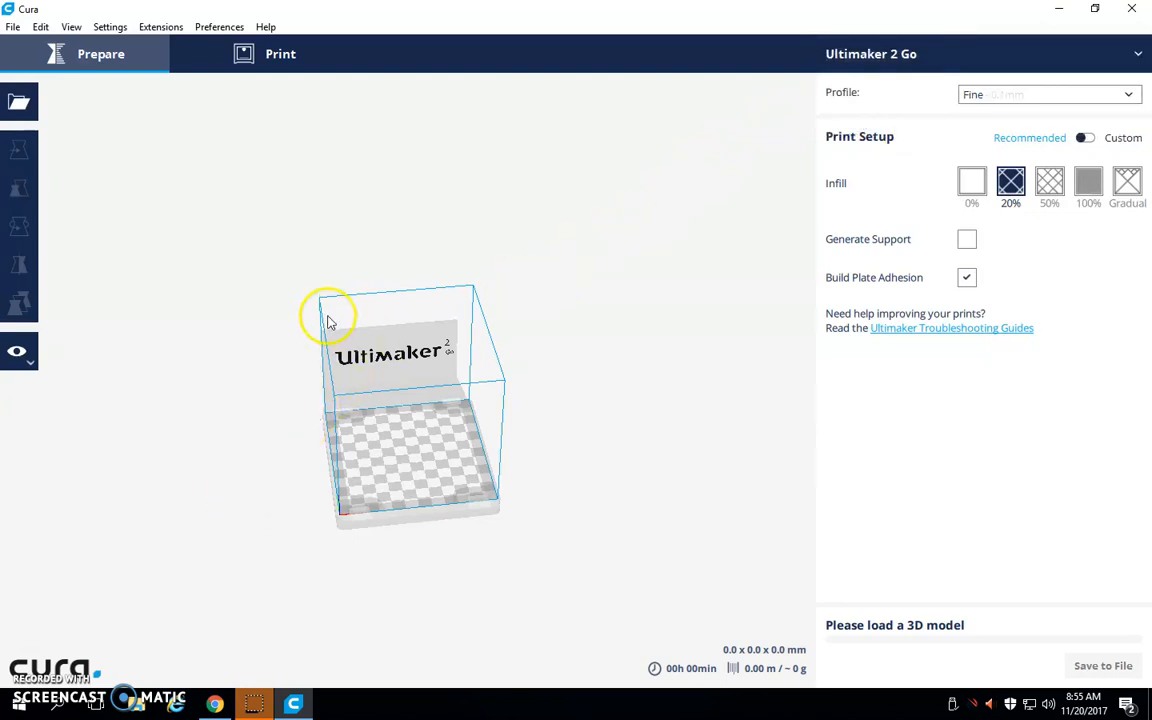
- Load the first name tag STL model, the one with the suffix "(1)" and no 2, from the Part Files folder
left_click(18, 104)
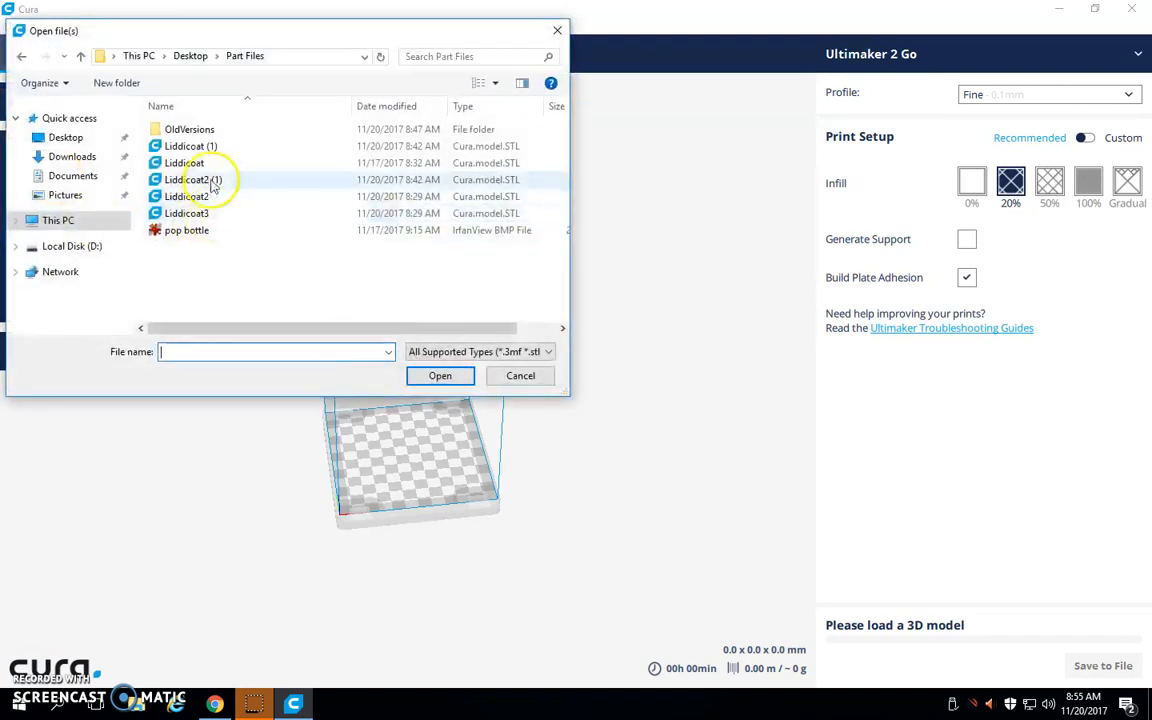
left_click(209, 147)
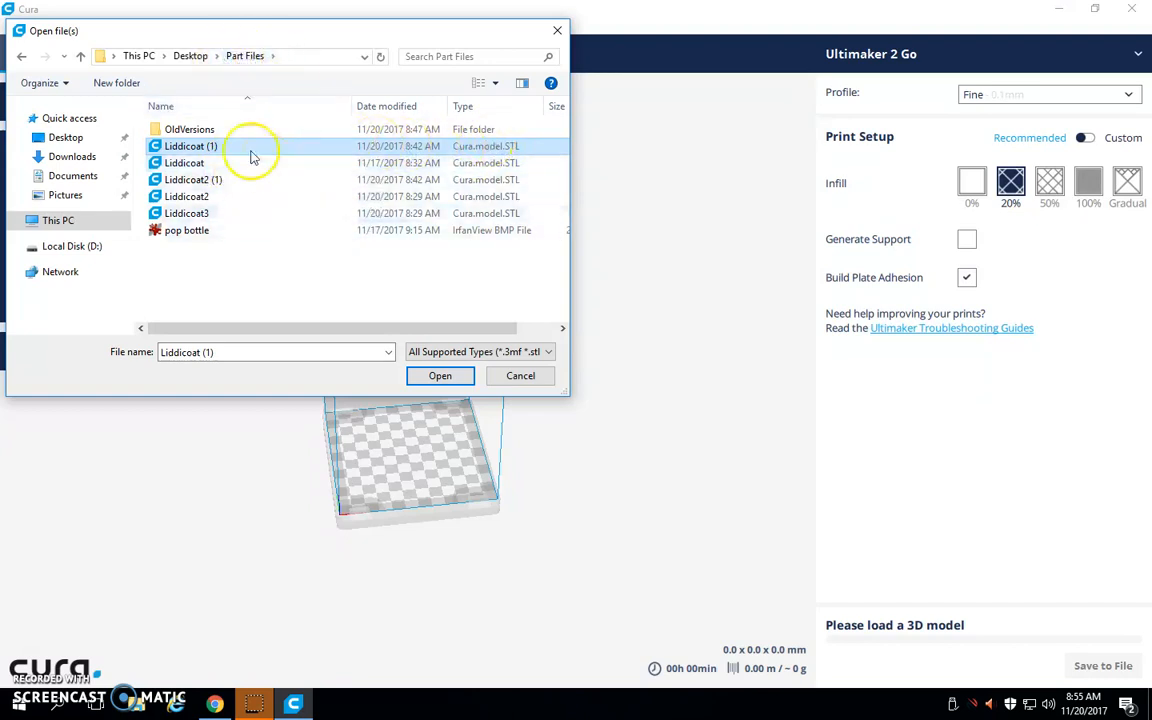
left_click(437, 374)
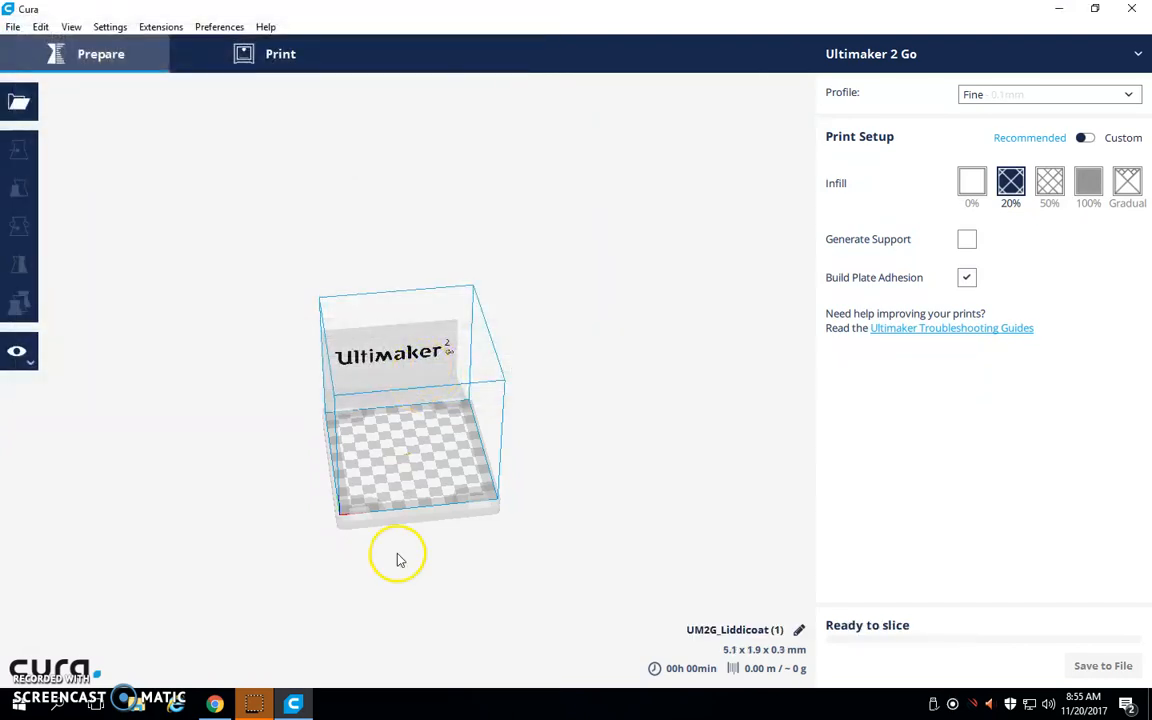
scroll(402, 556, "up", 2)
scroll(406, 568, "up", 2)
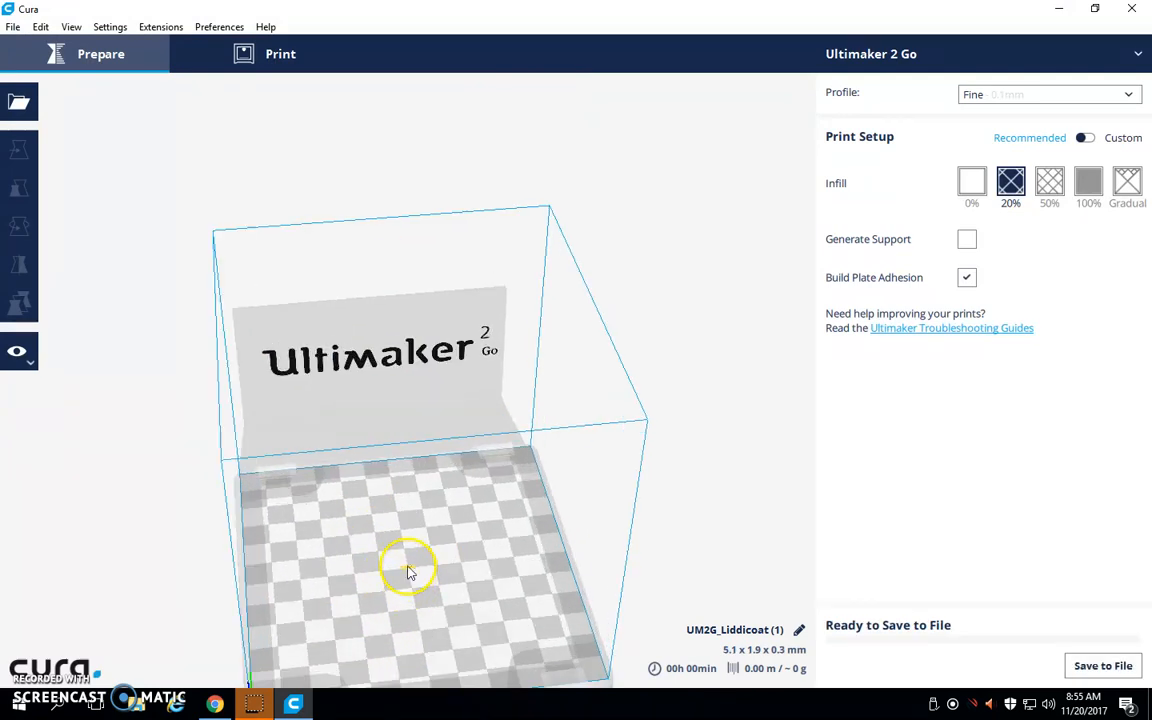
- Select the tiny name tag and move it toward the back left of the build plate, about X -28 mm and Y -29 mm
left_click(409, 572)
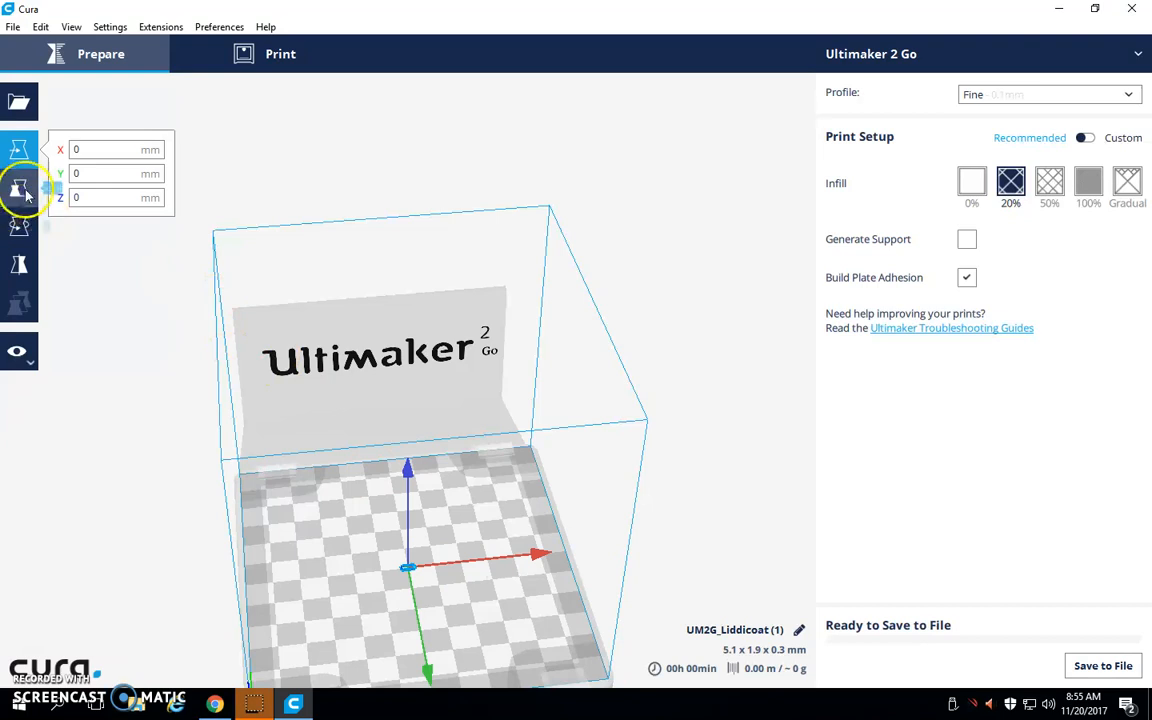
left_click(425, 590)
left_click(409, 572)
left_click(411, 571)
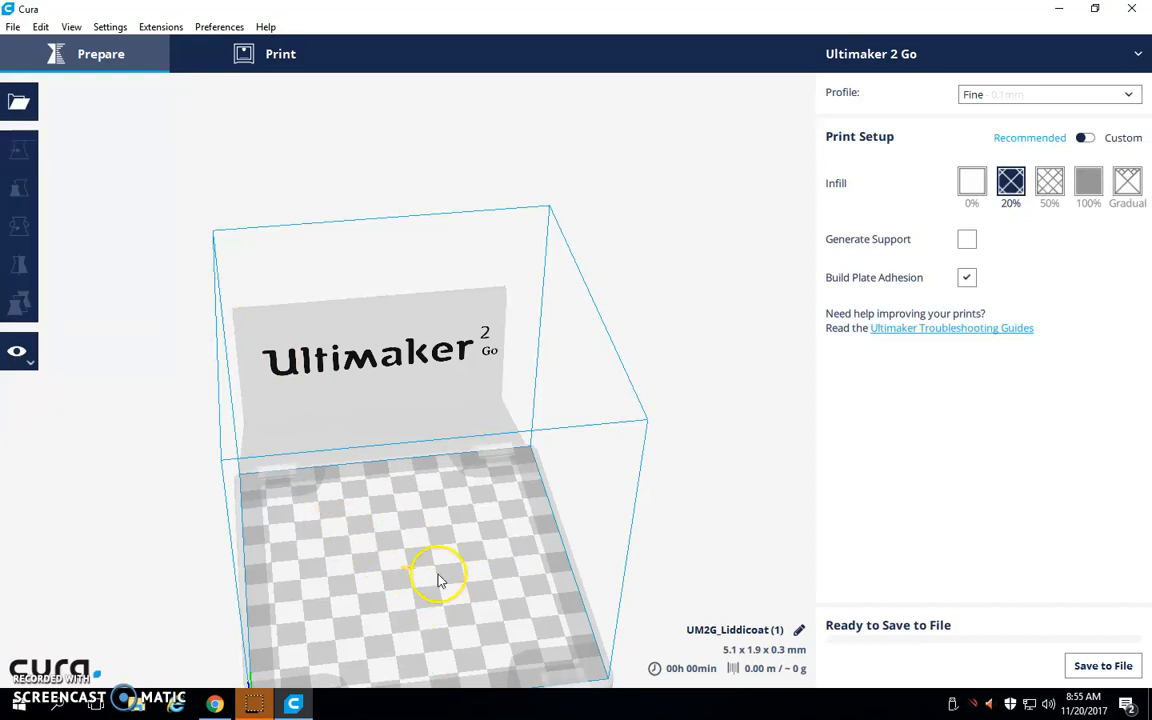
left_click(409, 572)
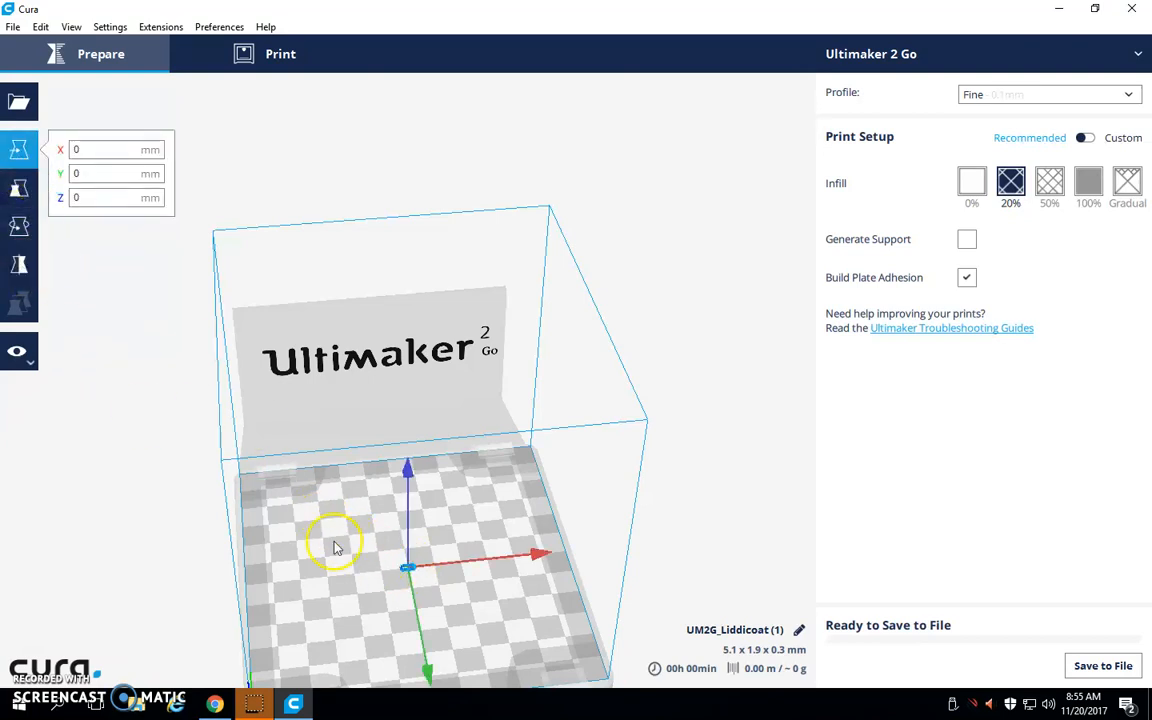
mouse_move(406, 571)
right_mouse_down()
mouse_move(342, 530)
mouse_move(347, 563)
mouse_move(396, 568)
right_mouse_up()
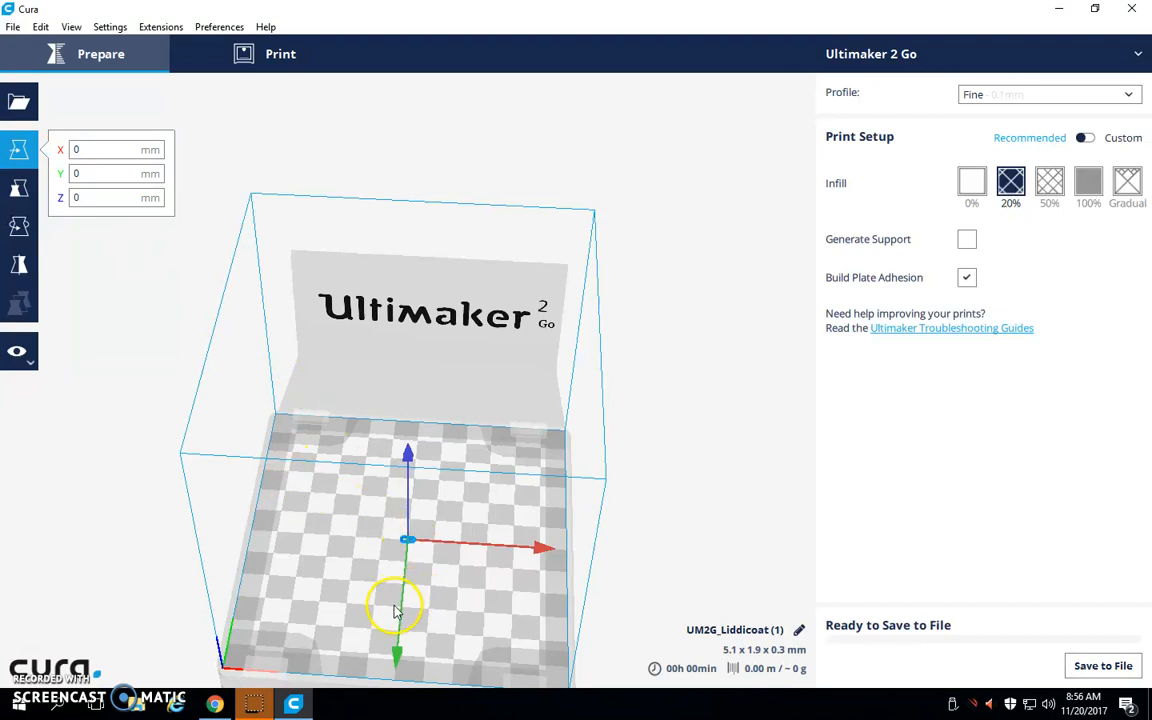
left_click_drag(398, 653, 383, 605)
left_click_drag(535, 484, 467, 489)
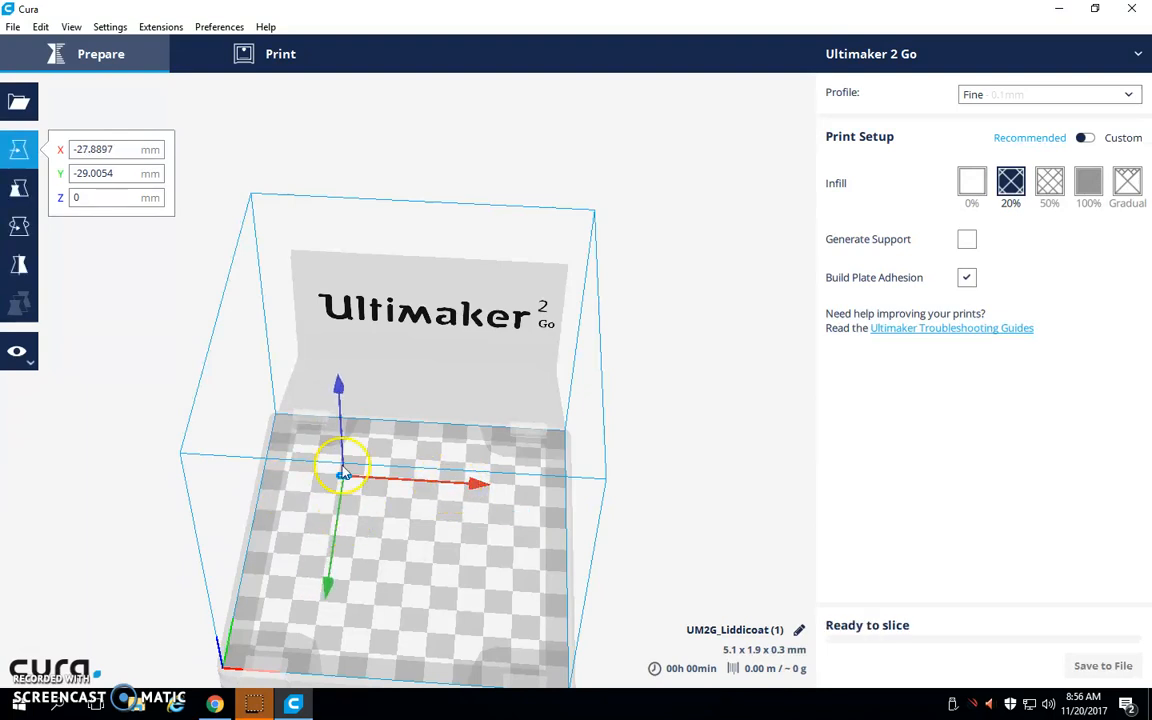
- Scale the selected name tag uniformly to an X size of 50.8 mm
left_click(19, 187)
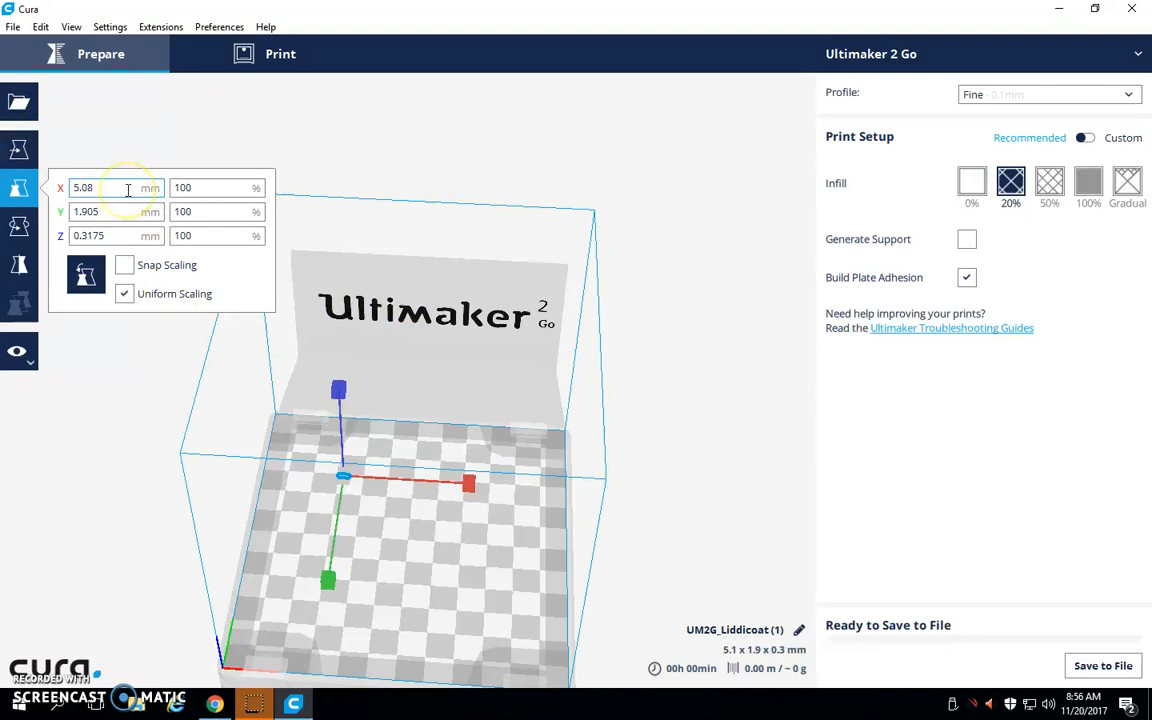
left_click_drag(68, 191, 51, 191)
key("Return")
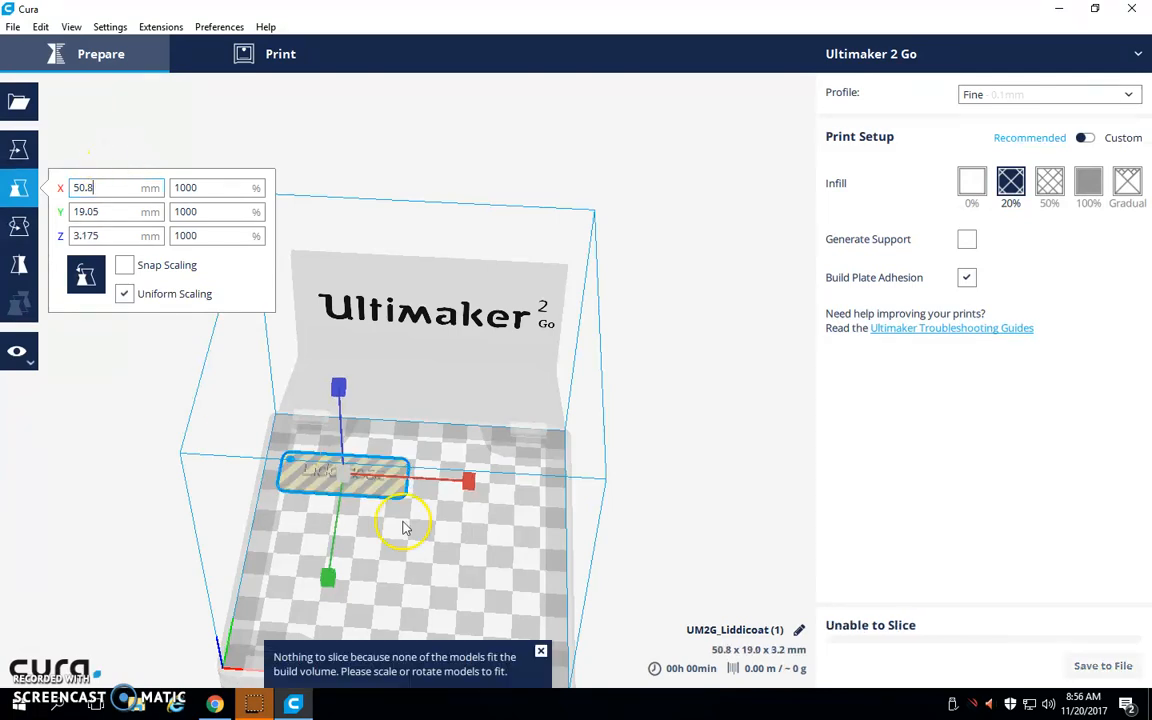
- Scale the name tag freehand to about 47.6 mm in X
left_click(477, 511)
left_click(376, 476)
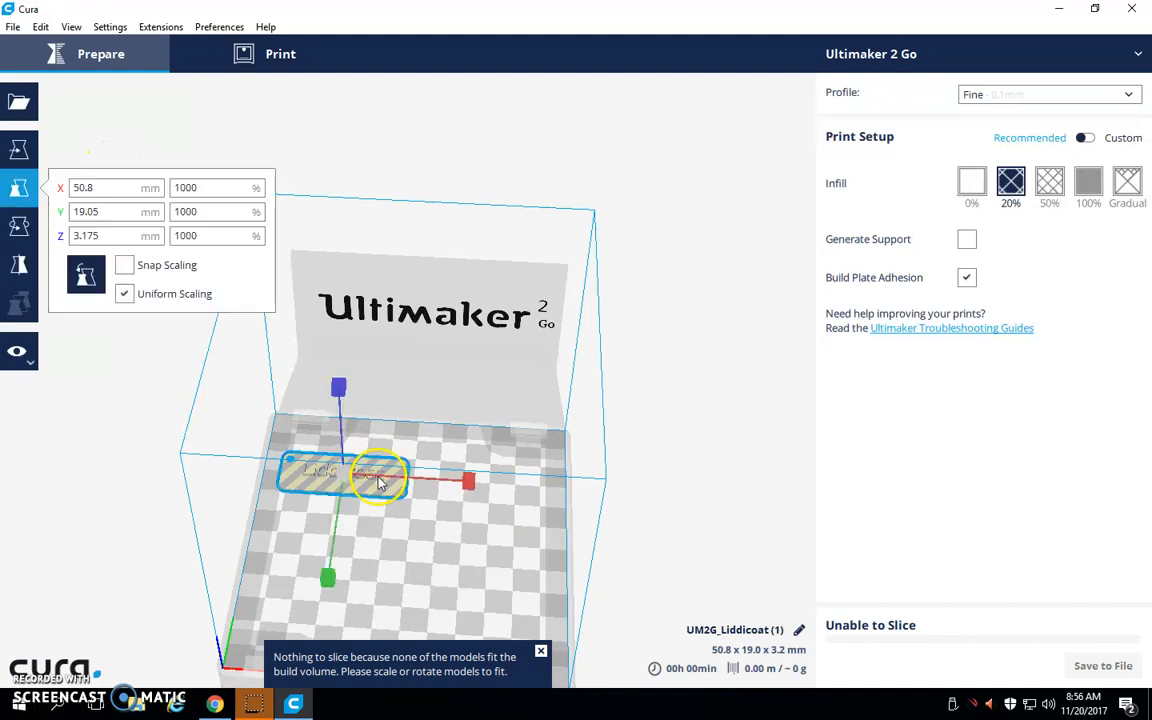
mouse_move(380, 484)
left_mouse_down()
mouse_move(445, 496)
mouse_move(390, 500)
left_mouse_up()
- Restore the name tag's X size to 50.8 mm with uniform scaling kept on
left_click(118, 188)
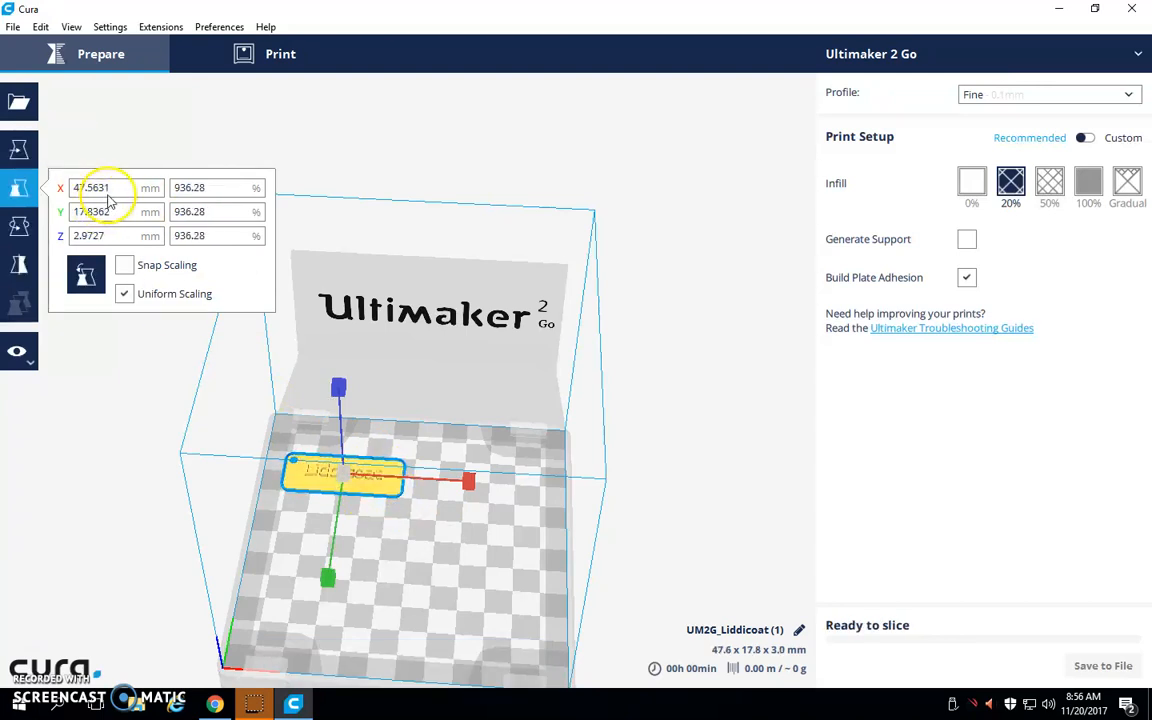
left_click_drag(128, 188, 28, 188)
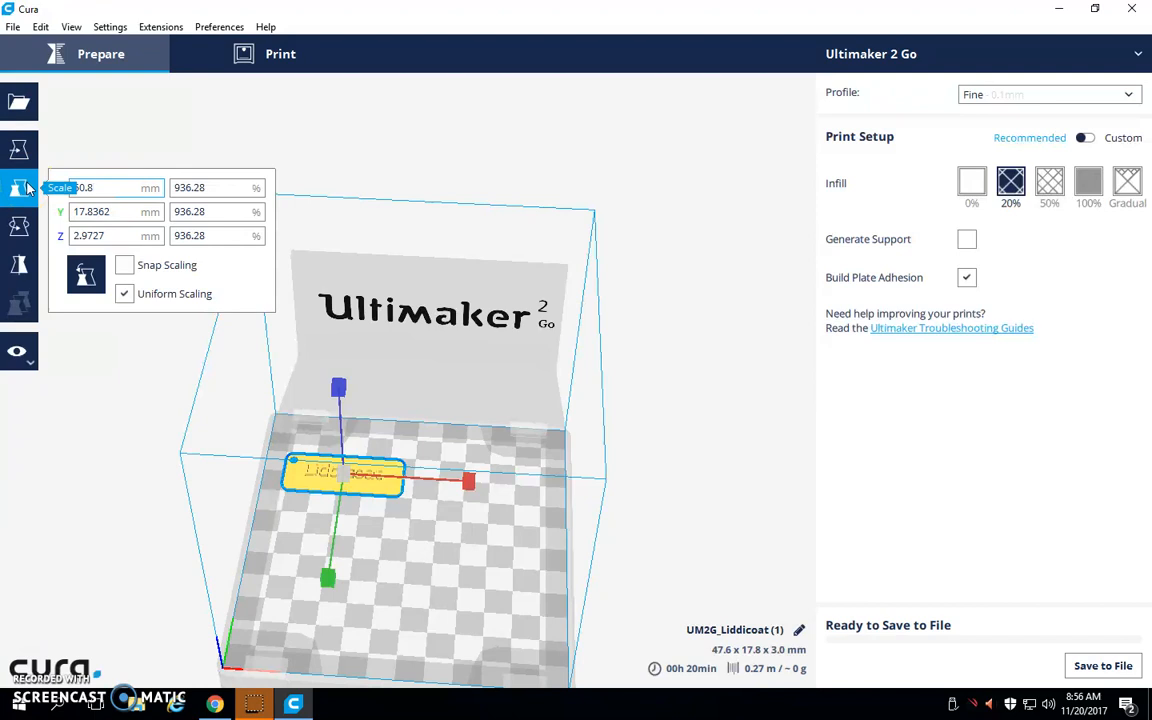
type("50.8")
key("Return")
- Reposition the scaled name tag inside the back-left printable area at about X -25 mm and Y -32 mm, and deselect it
left_click(28, 156)
left_click_drag(480, 487, 486, 488)
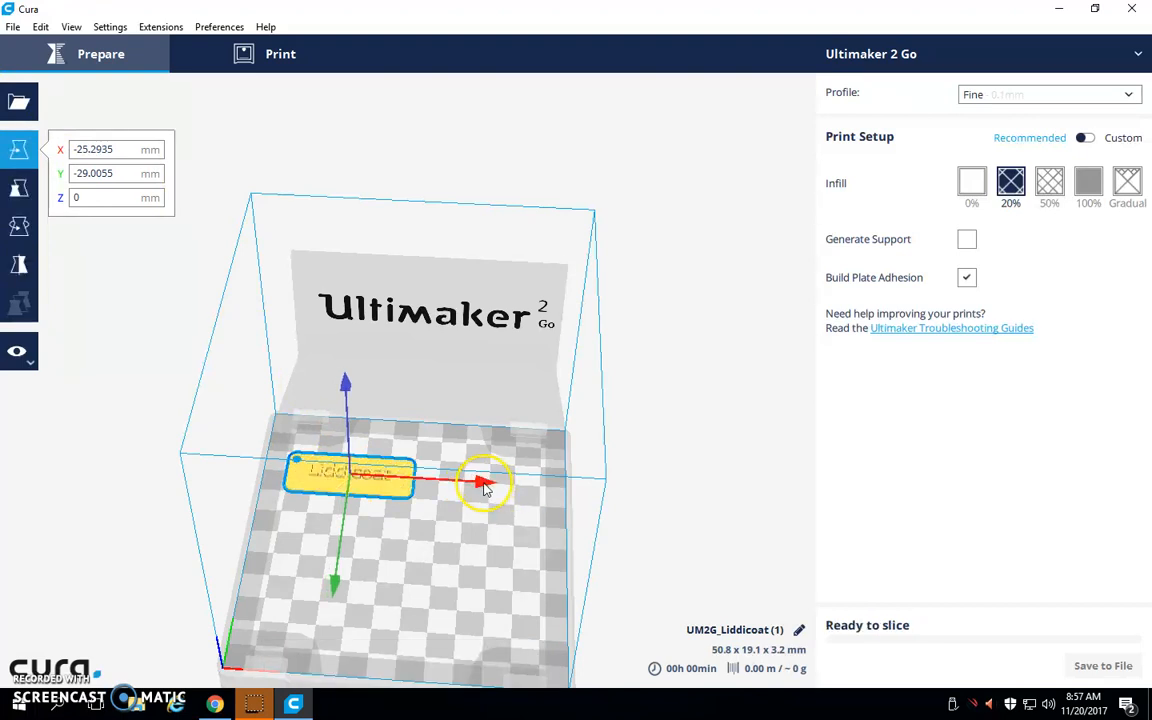
left_click_drag(334, 589, 335, 582)
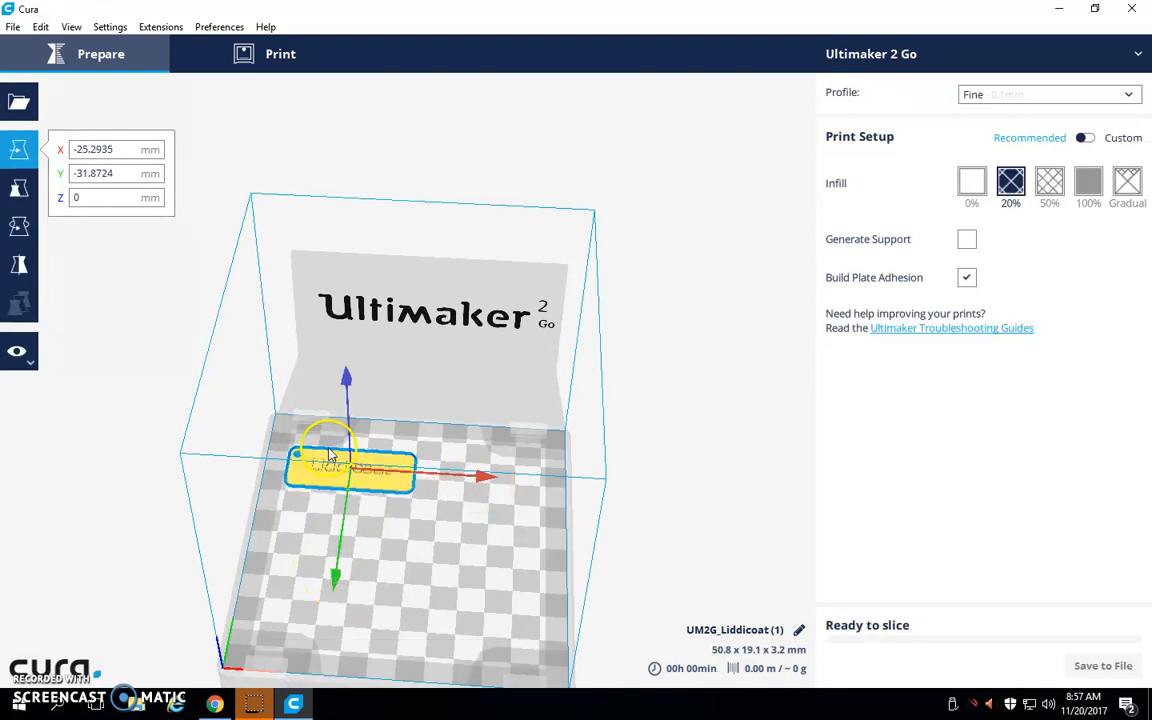
left_click_drag(478, 476, 450, 478)
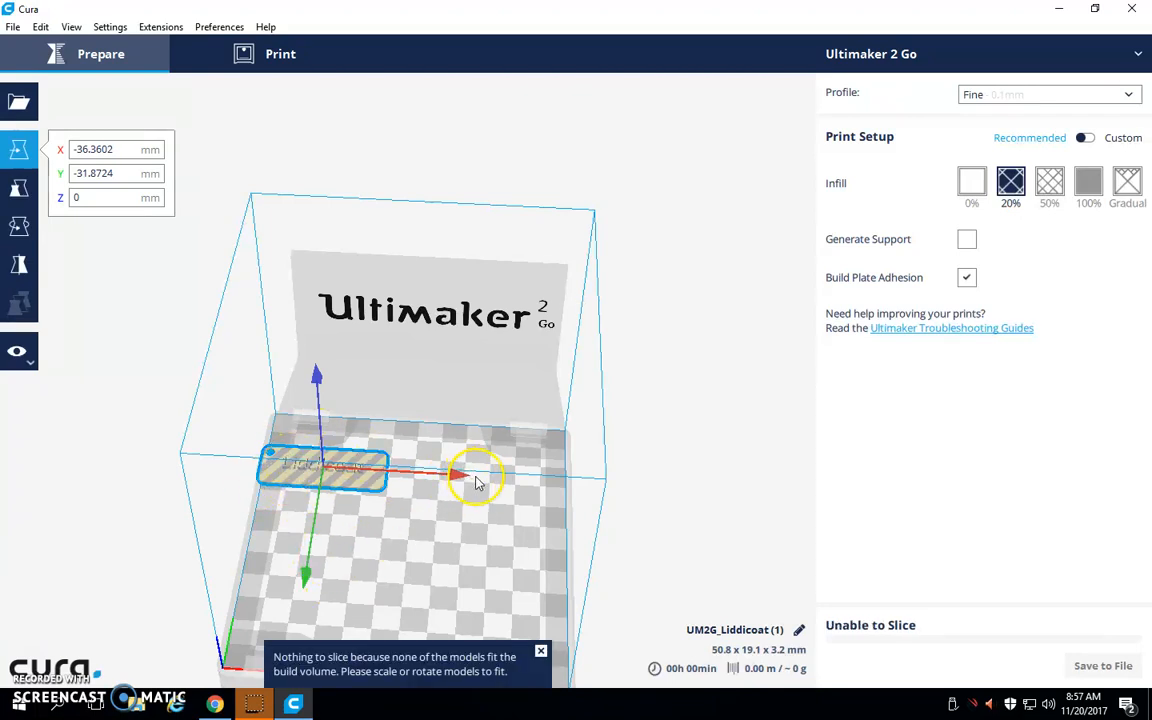
left_click_drag(455, 478, 489, 476)
left_click(676, 468)
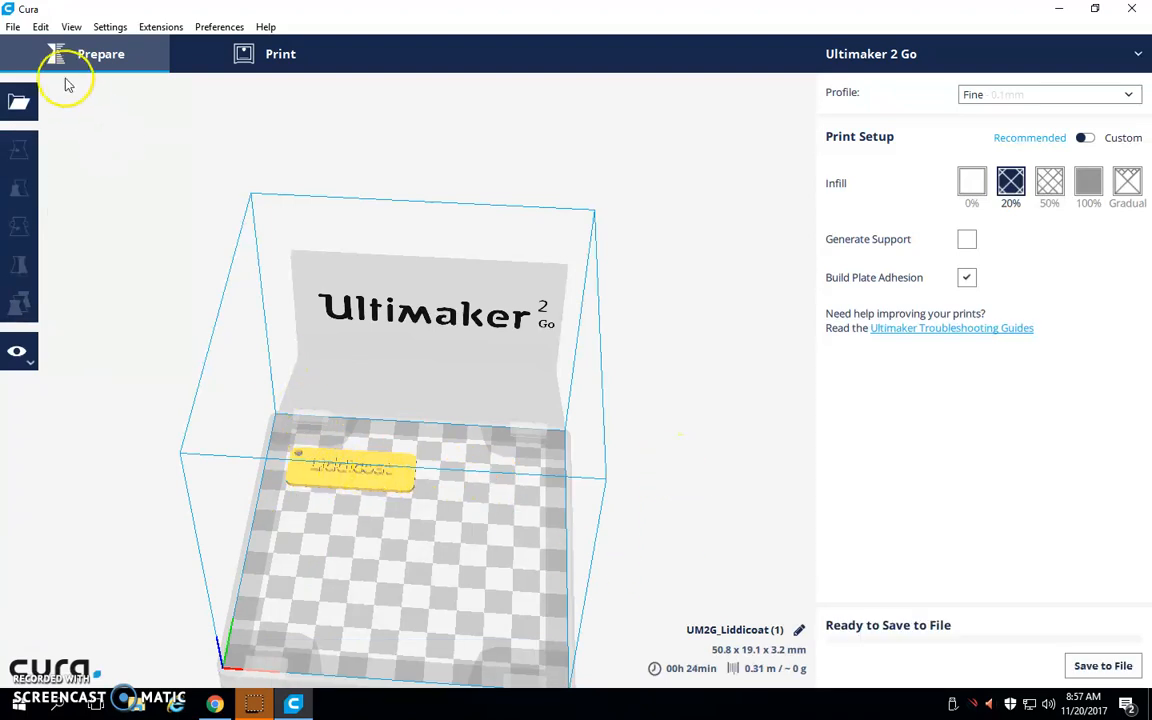
- Load the second name tag STL model, whose file name ends in "2 (1)", from the Part Files folder
left_click(20, 101)
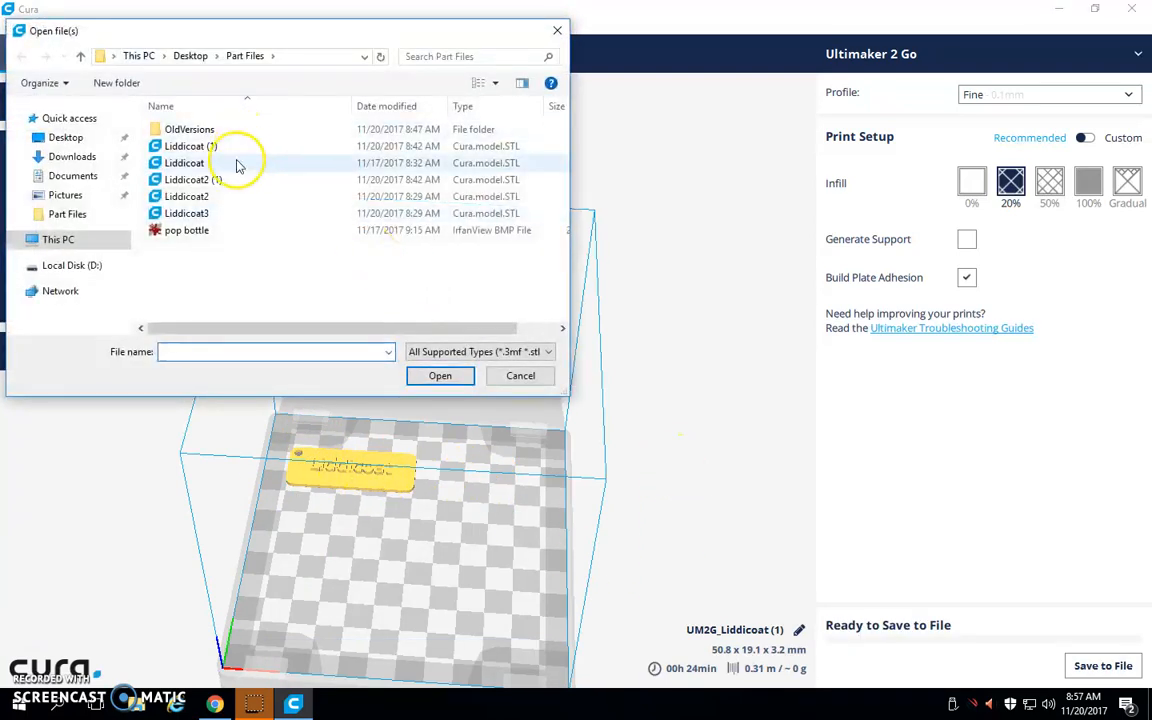
left_click(237, 180)
left_click(445, 377)
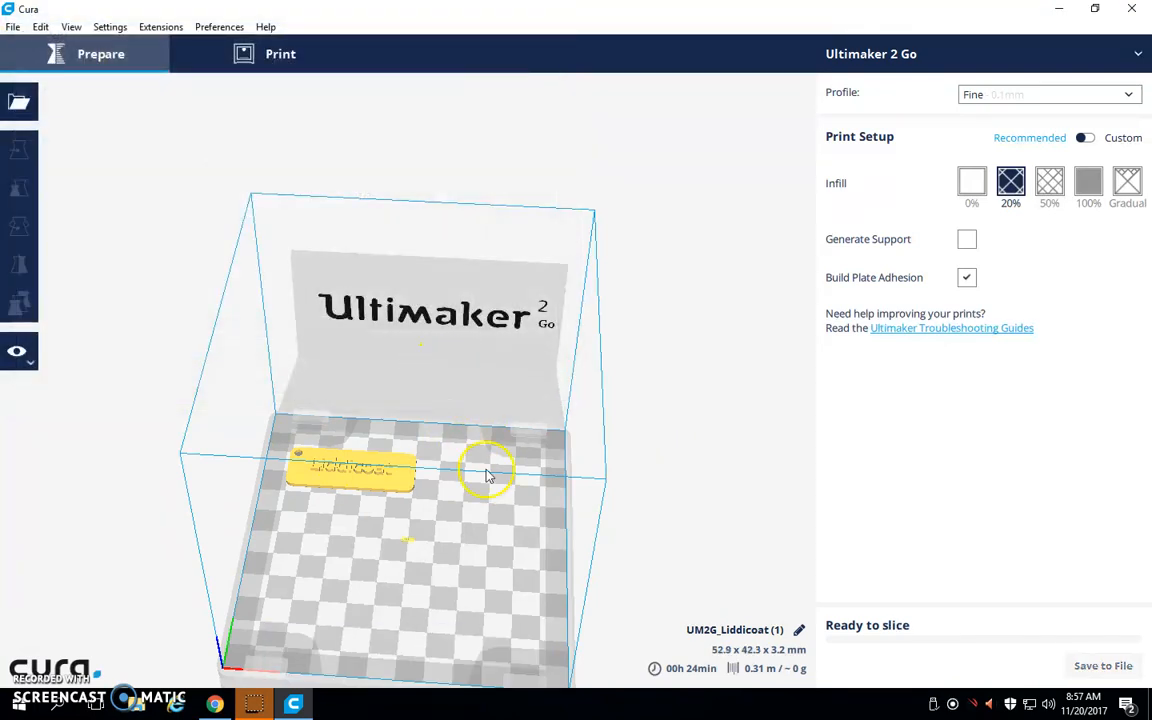
- Select the second name tag at the plate's centre and scale it uniformly to 50.8 mm in X
left_click(410, 548)
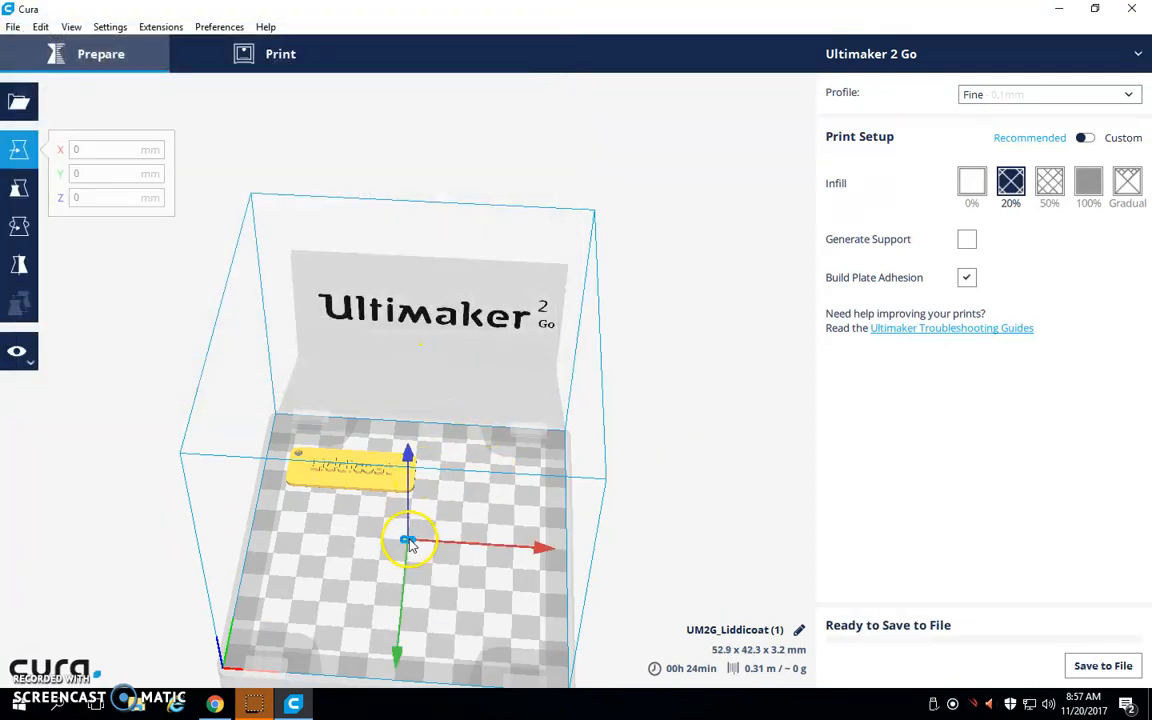
left_click(18, 188)
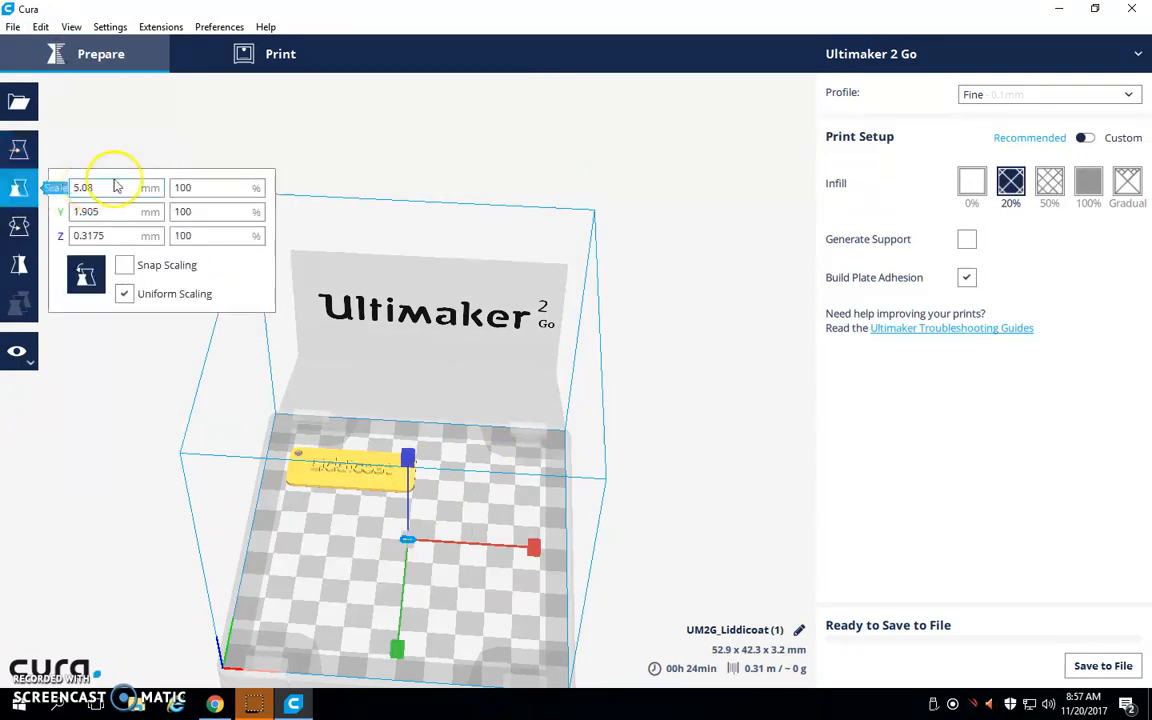
double_click(116, 187)
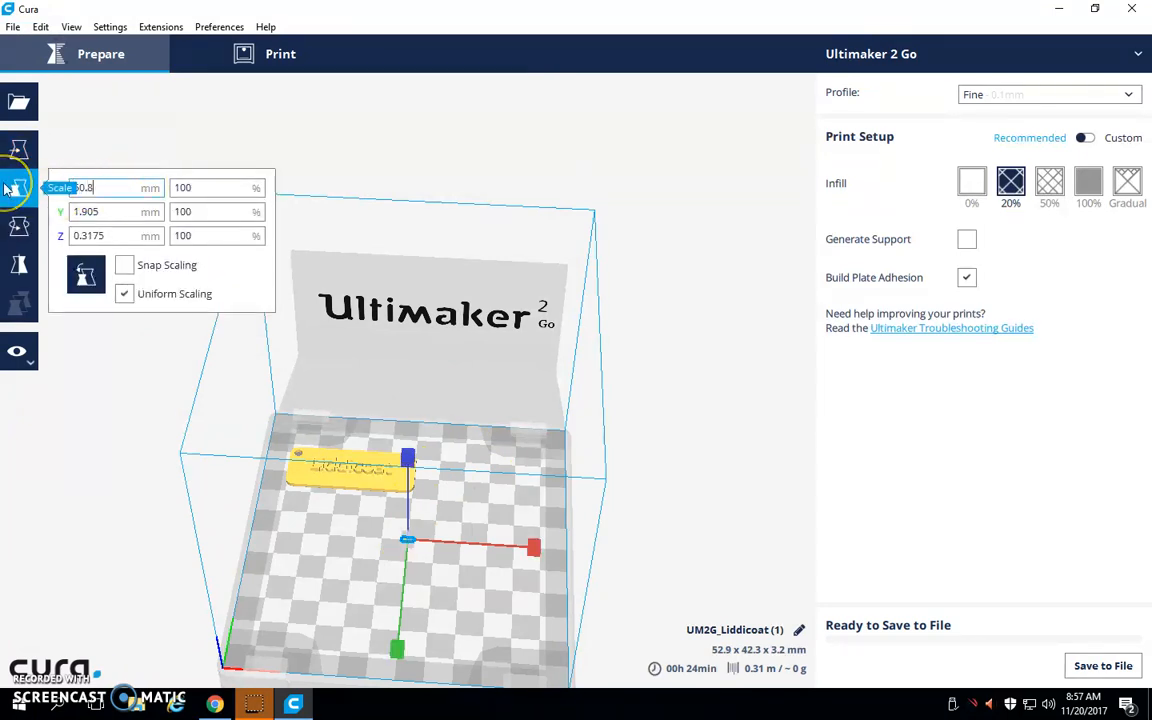
type("50.8")
key("Return")
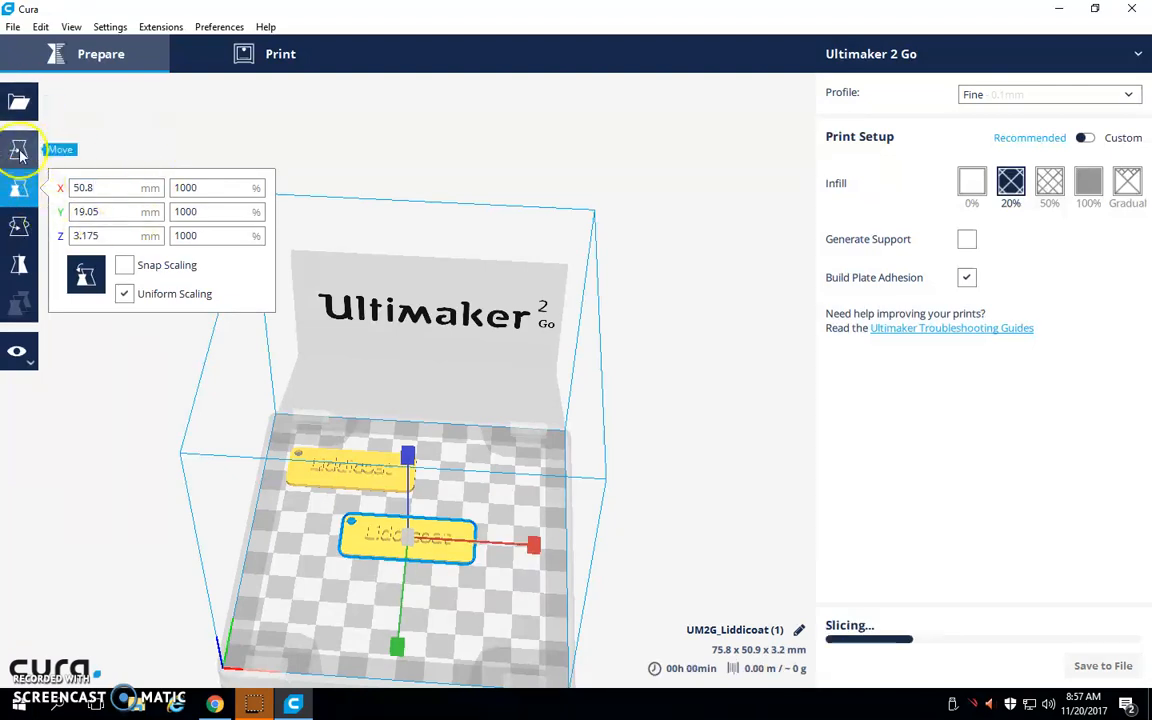
- Move the second name tag beside the first along the back of the plate, about X 26 mm and Y -31 mm
left_click(19, 150)
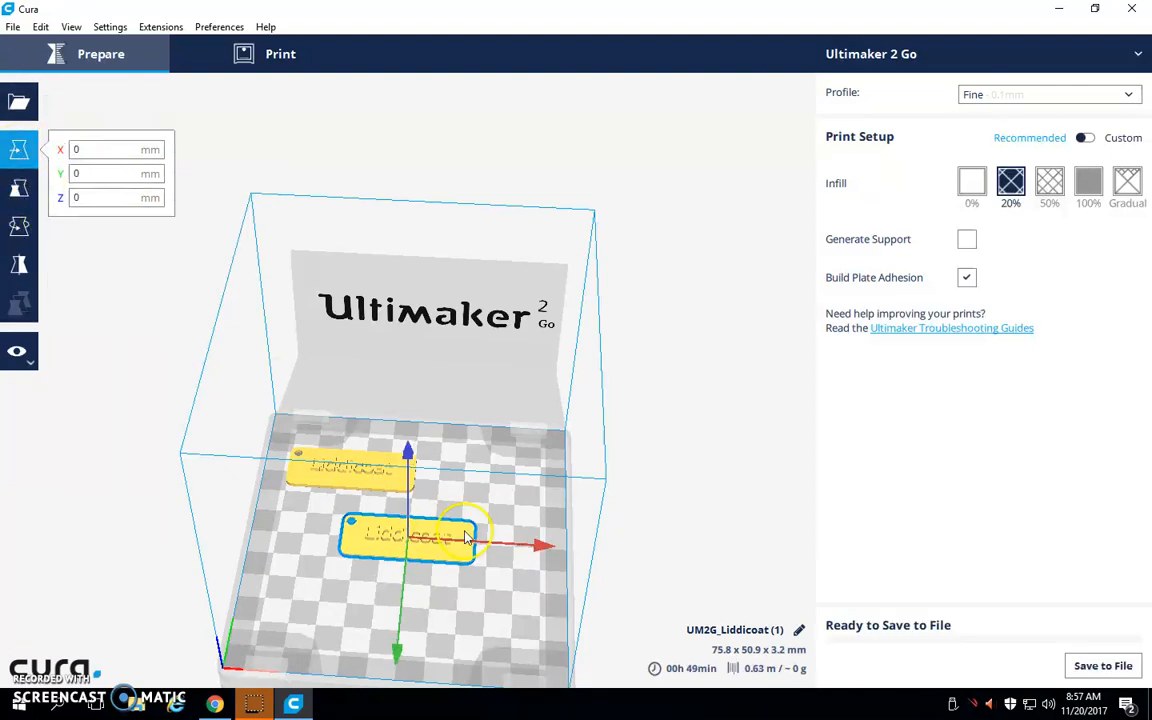
left_click_drag(547, 549, 613, 548)
left_click_drag(474, 657, 489, 586)
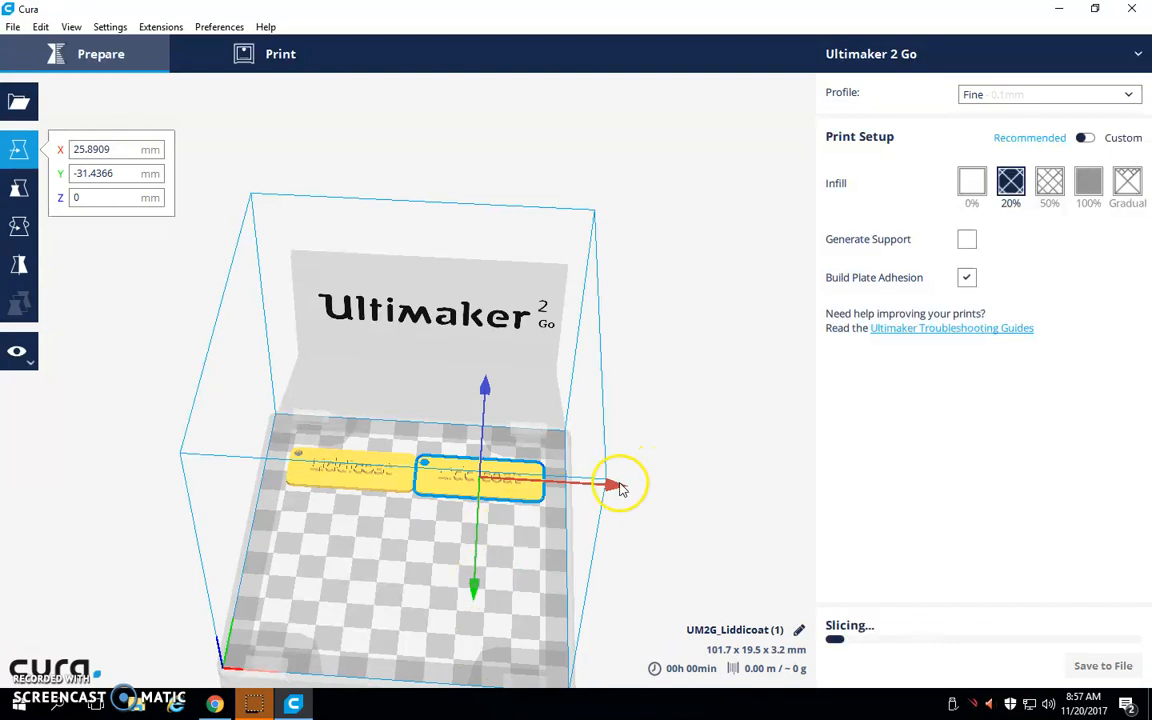
- Shift the second name tag to about X 25 mm and forward by about one tag depth, clear of the first, and deselect it
left_click_drag(617, 485, 605, 487)
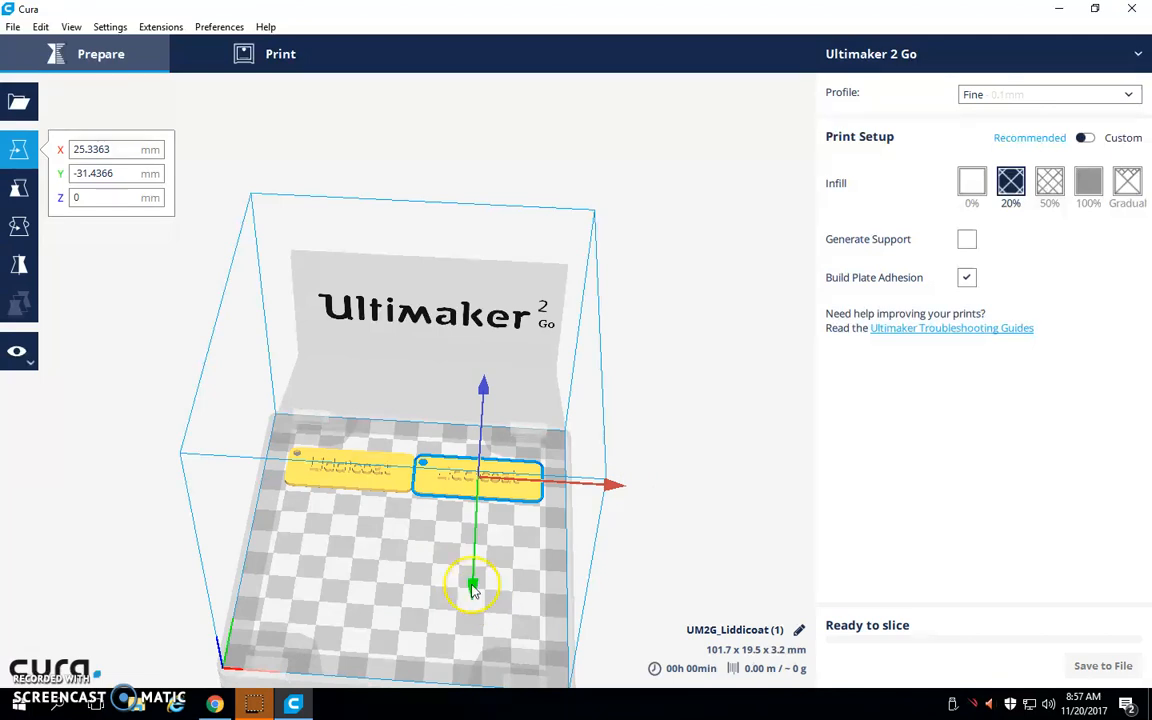
left_click_drag(474, 621, 470, 650)
left_click(309, 561)
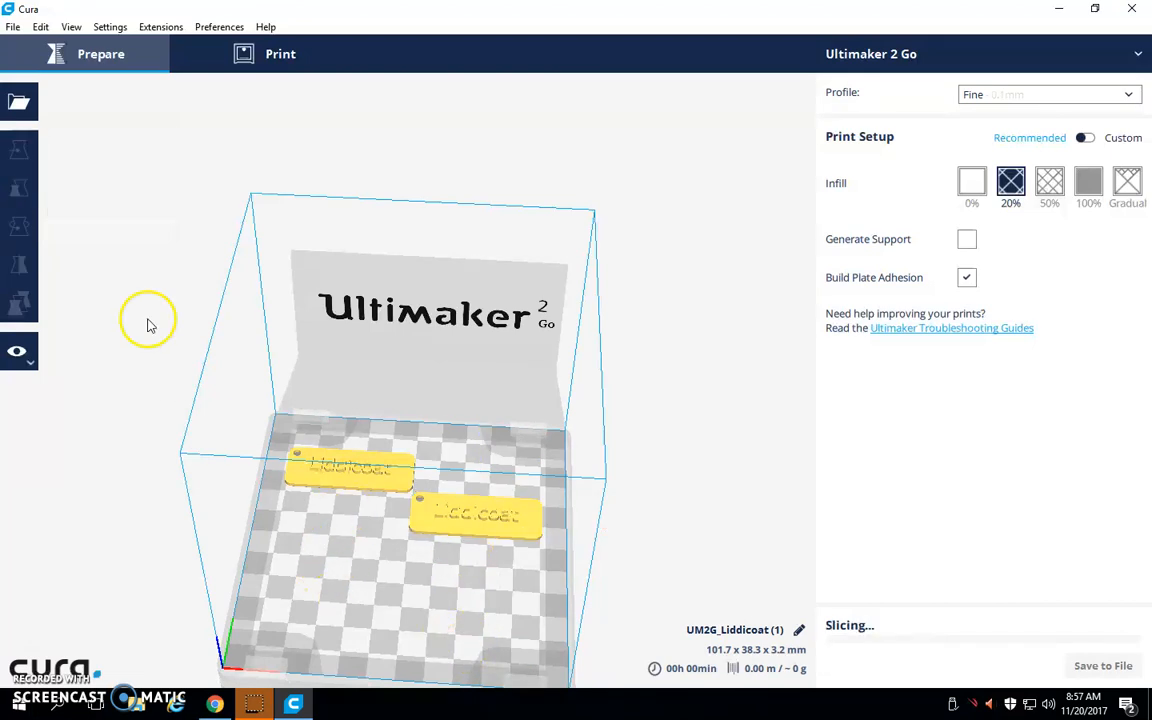
- Load the third name tag STL model, whose file name ends in "2" without a suffix, from the Part Files folder
left_click(18, 101)
left_click(188, 197)
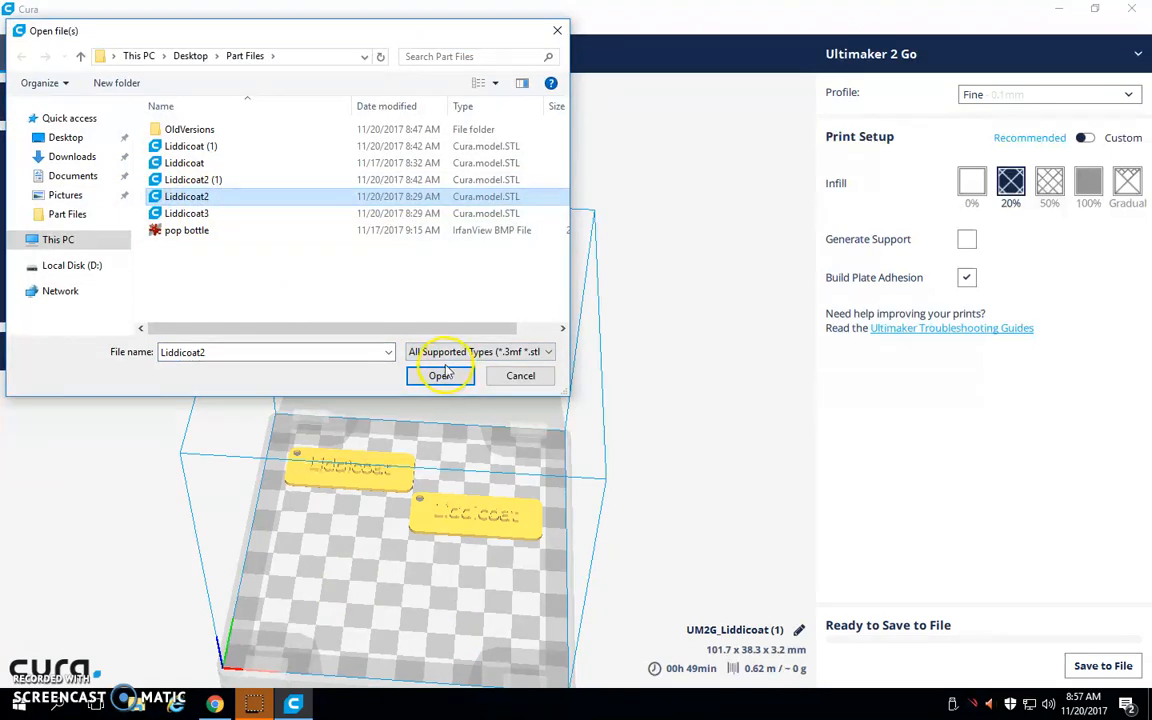
left_click(441, 377)
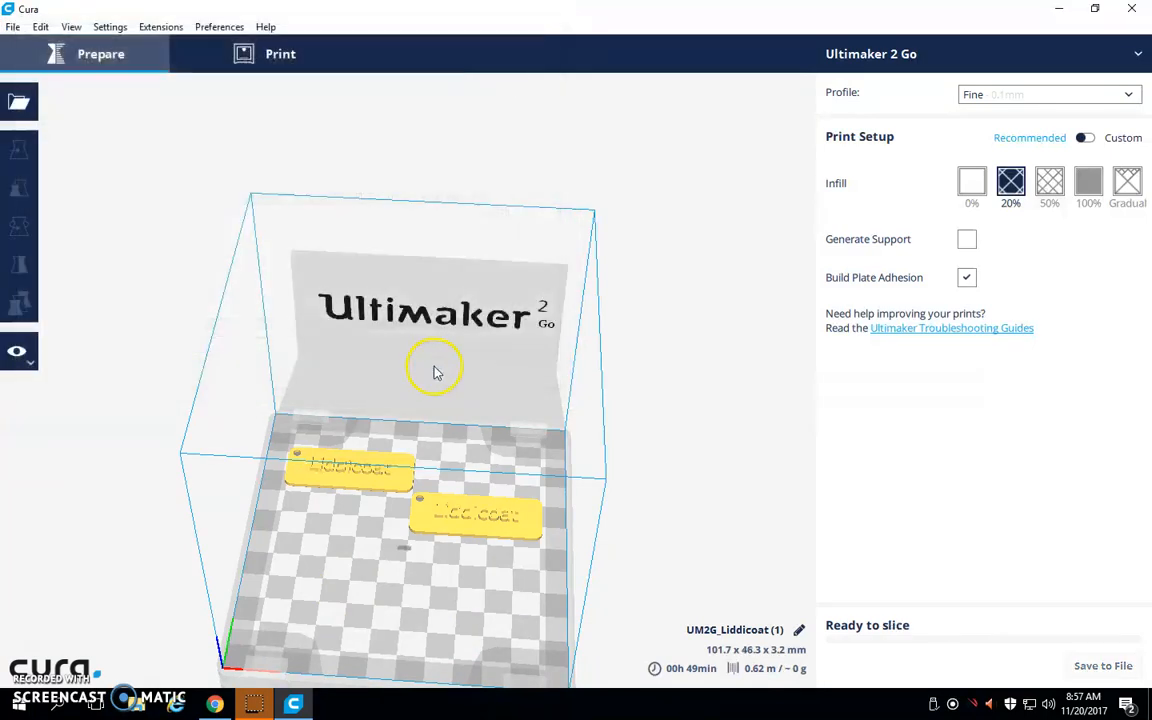
- Nudge the tiny third name tag forward to about Y 9 mm and scale it uniformly to 50.8 mm in X
left_click(407, 555)
left_click_drag(393, 678, 393, 681)
left_click(18, 189)
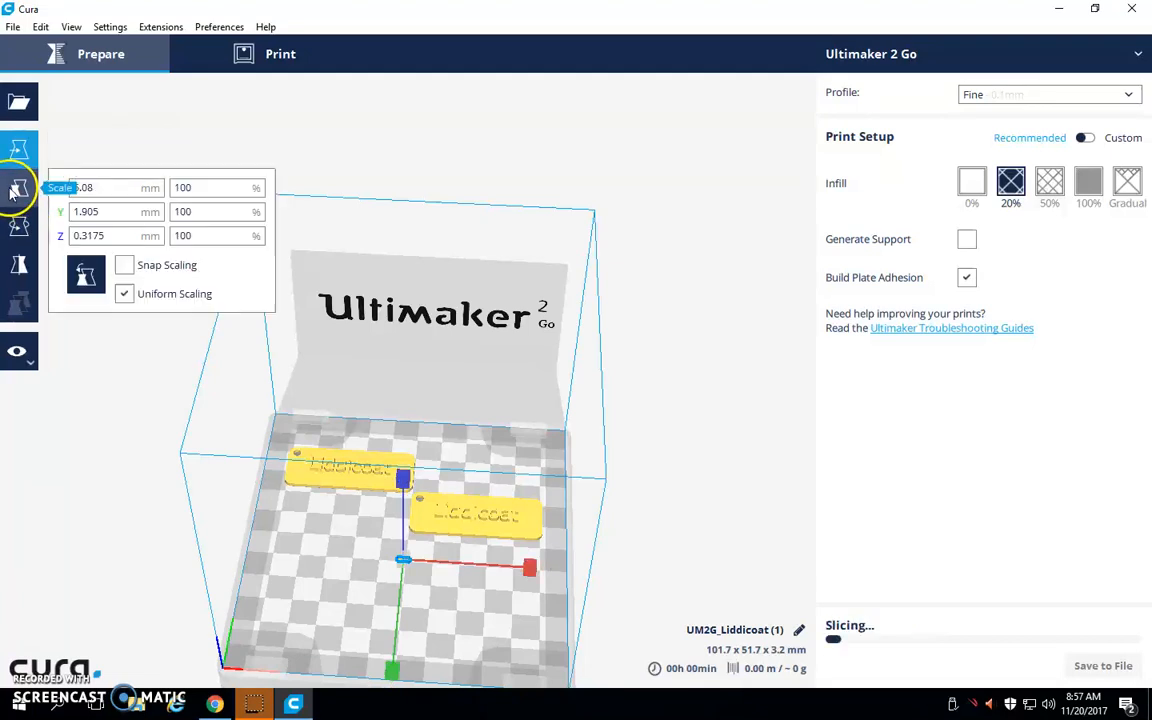
left_click(130, 188)
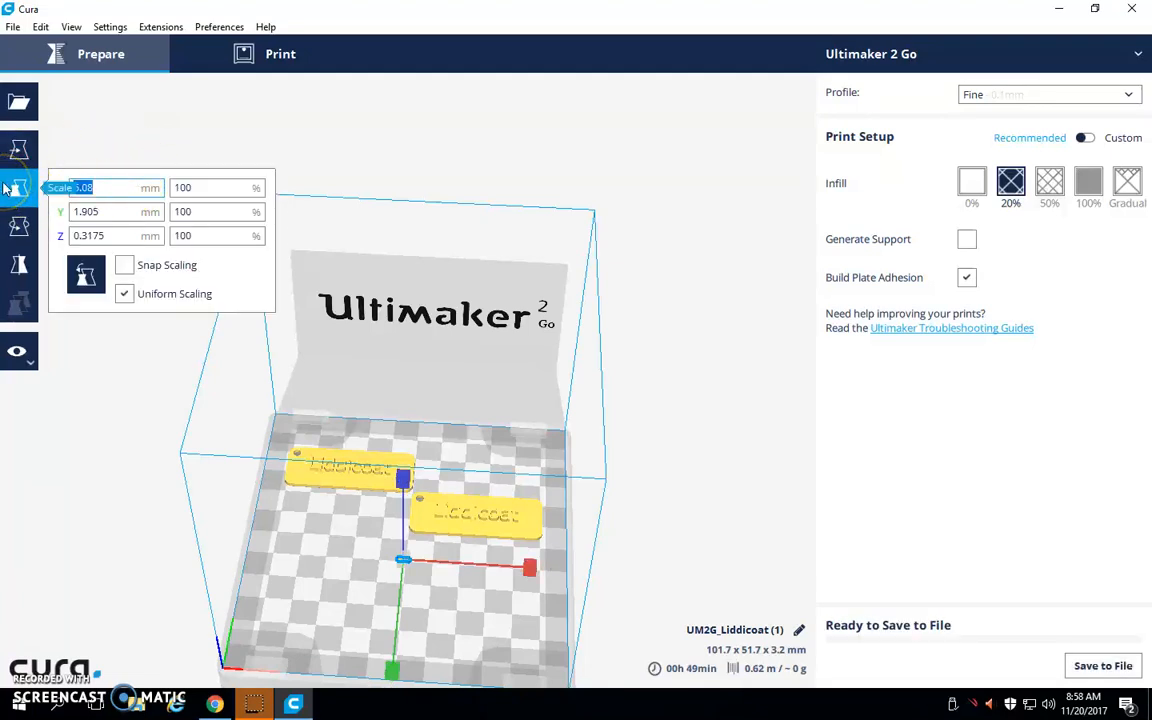
type("50.8")
key("Return")
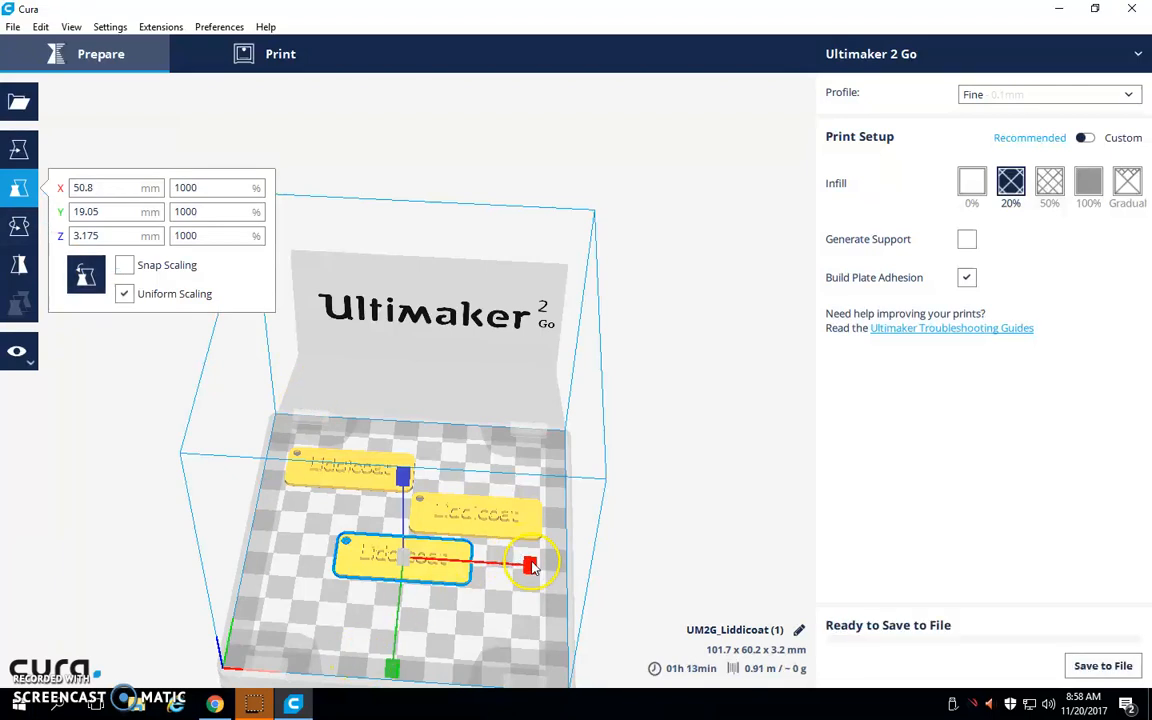
- Move the third name tag to the left side of the plate, at about X -24 mm, and deselect it
left_click(18, 143)
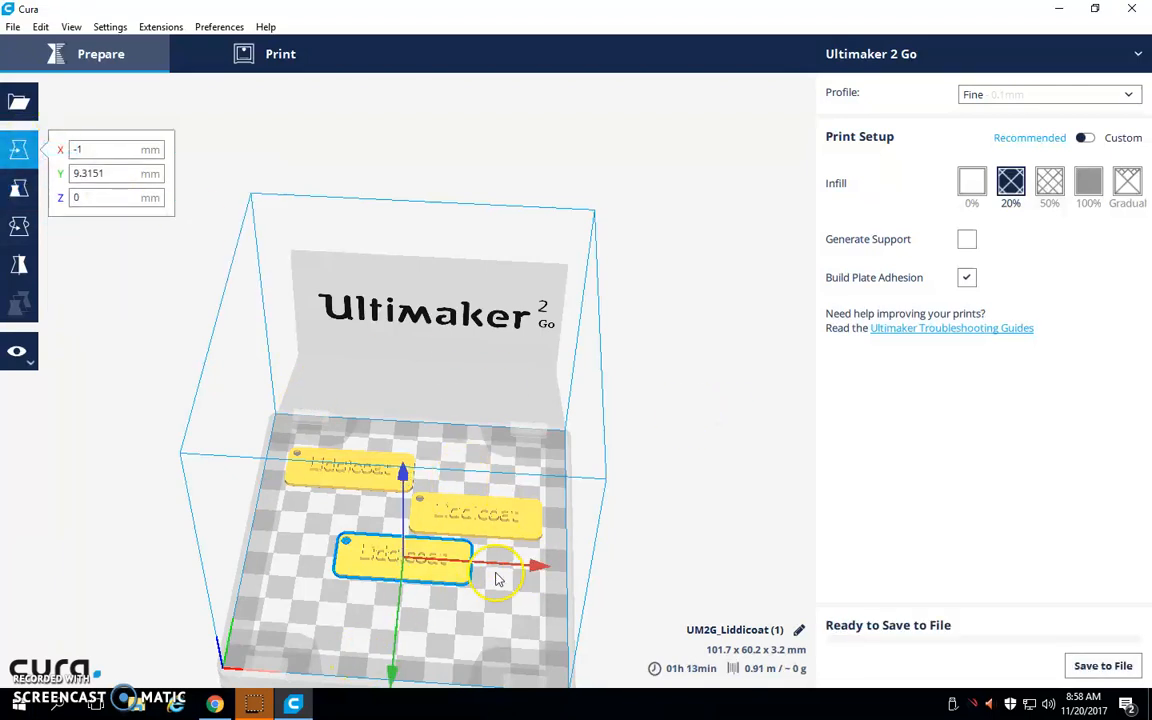
left_click_drag(530, 567, 476, 566)
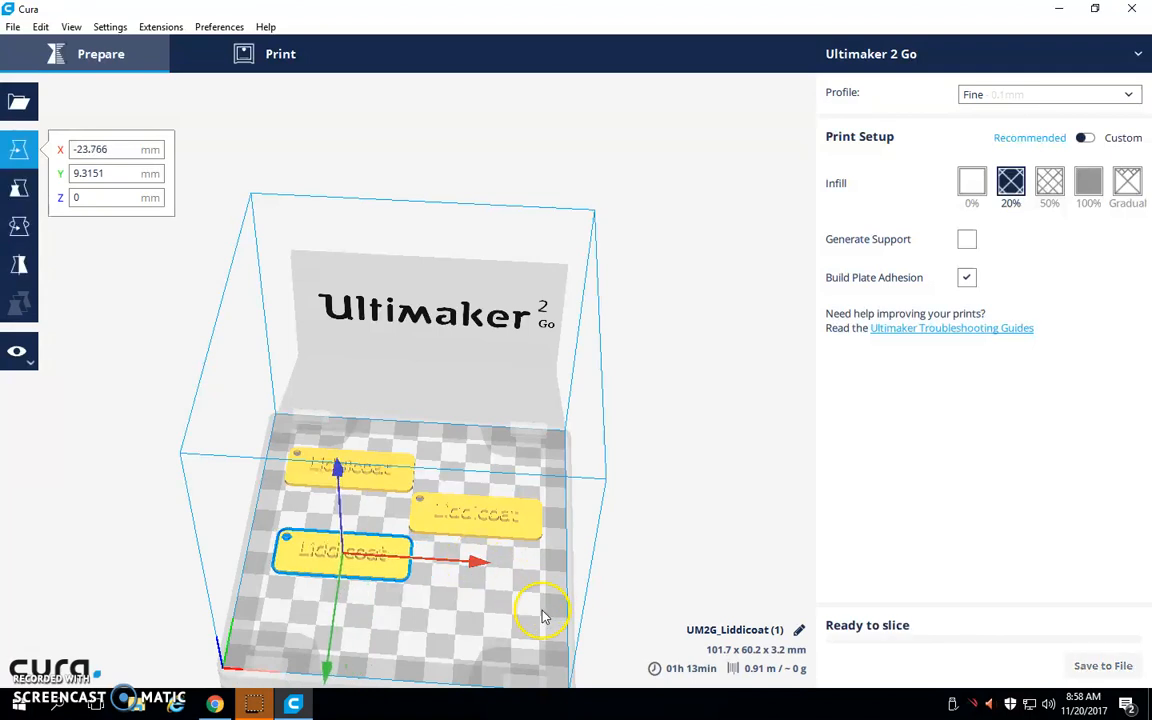
left_click(415, 537)
- Load the STL model whose file name ends in "2" again from the Part Files folder as the fourth name tag
left_click(22, 103)
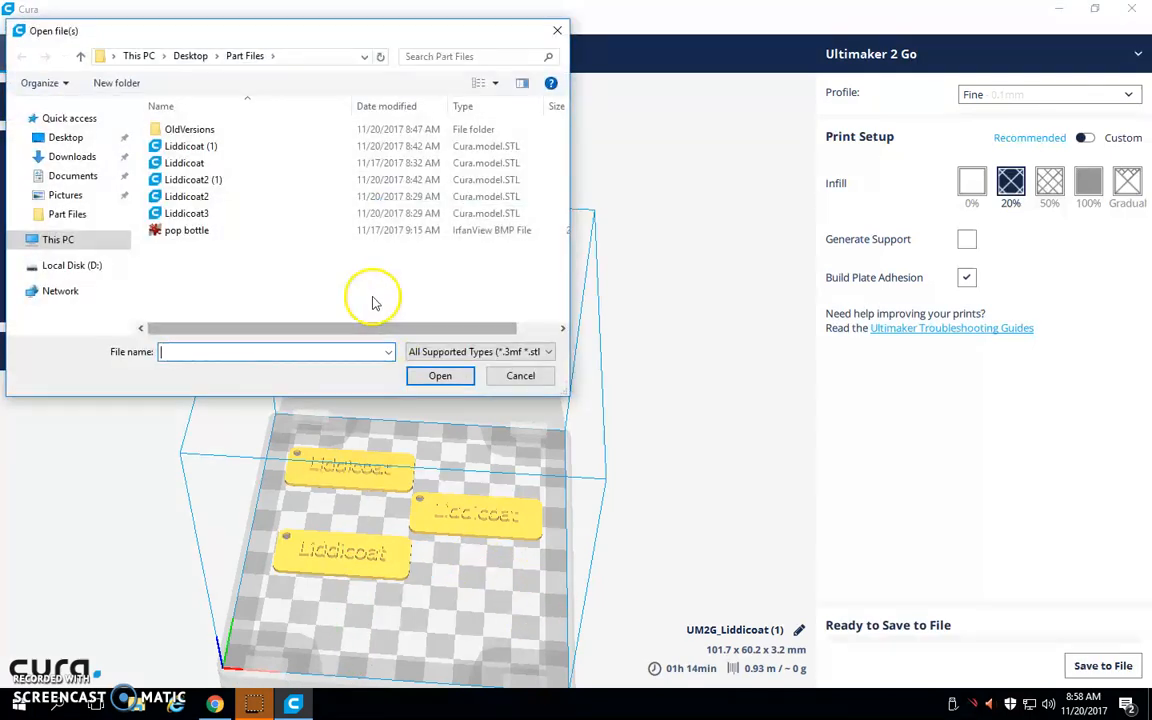
left_click(205, 197)
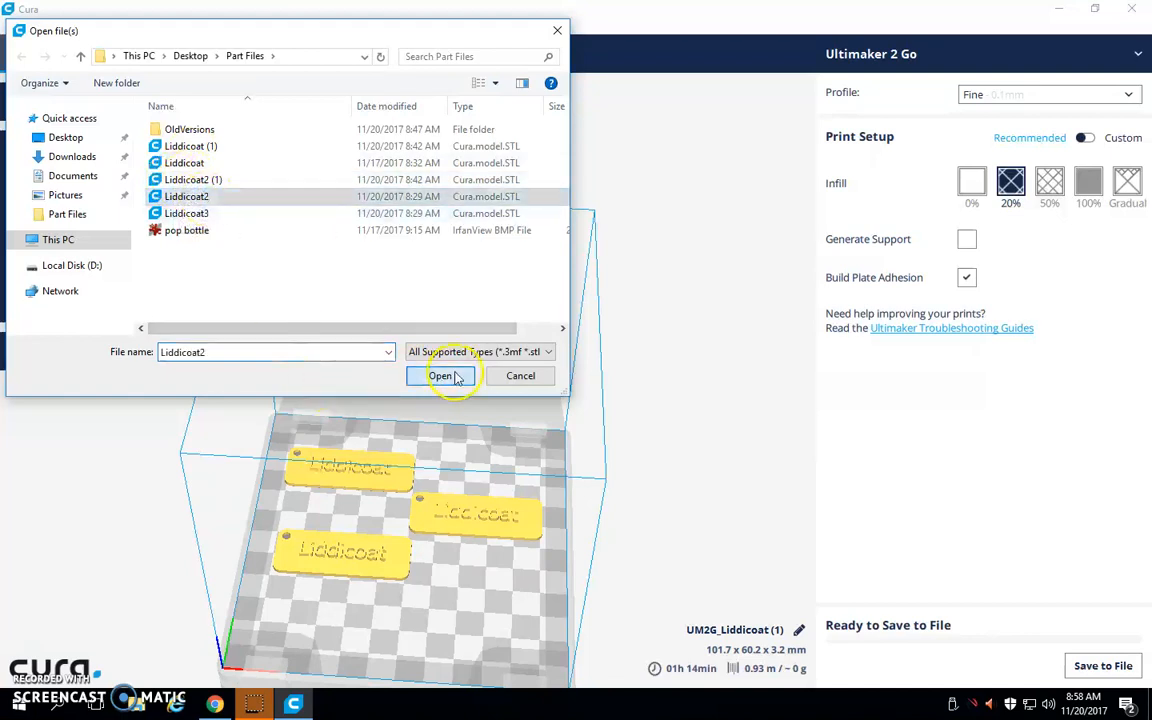
left_click(440, 375)
- Move the fourth name tag forward to about Y 25 mm and scale it uniformly to 50.8 mm in X
left_click(432, 558)
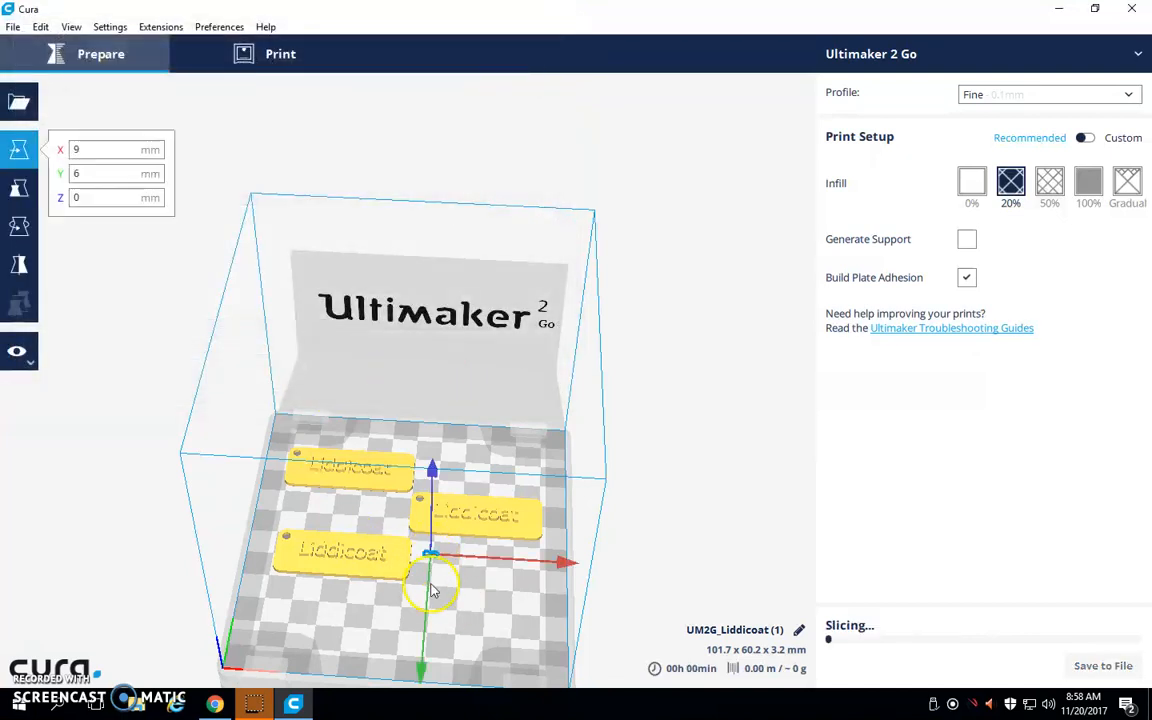
left_click_drag(422, 710, 418, 716)
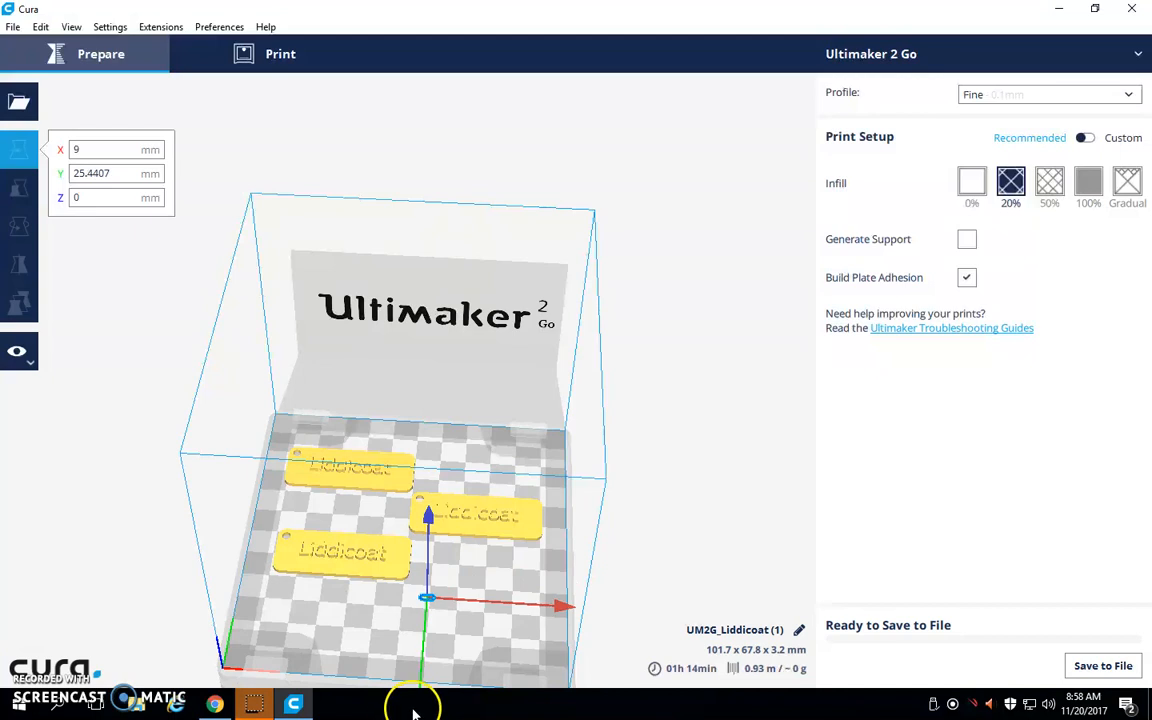
left_click(18, 188)
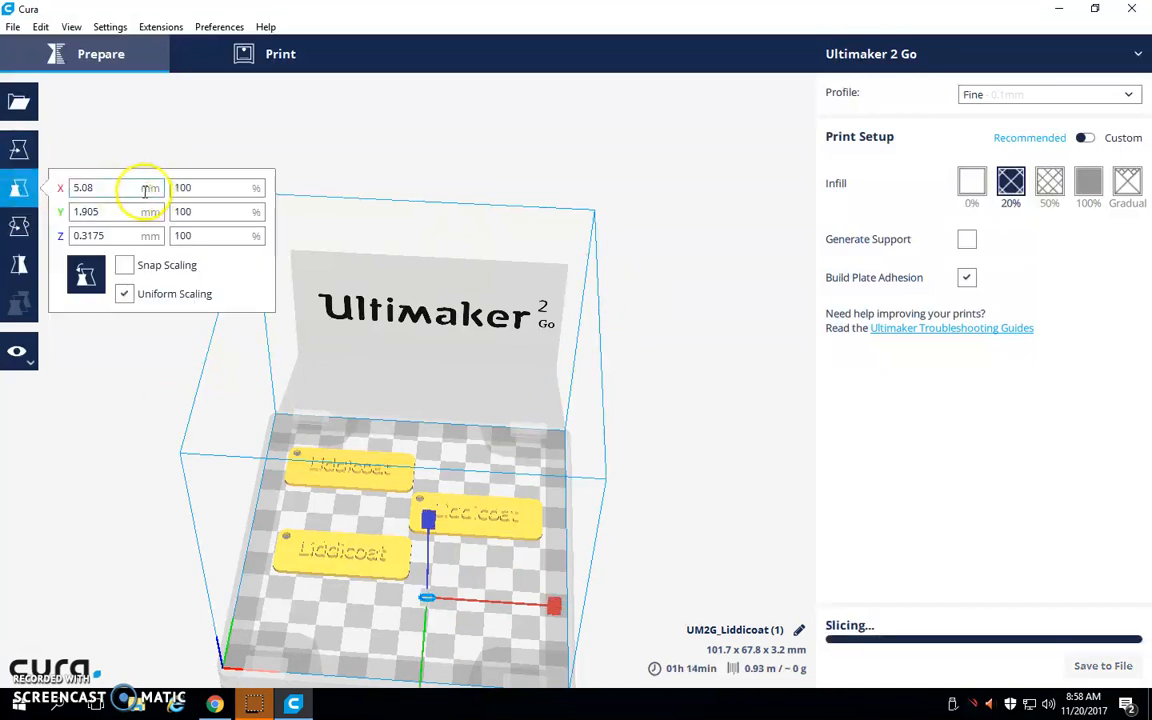
left_click(145, 190)
type("50.")
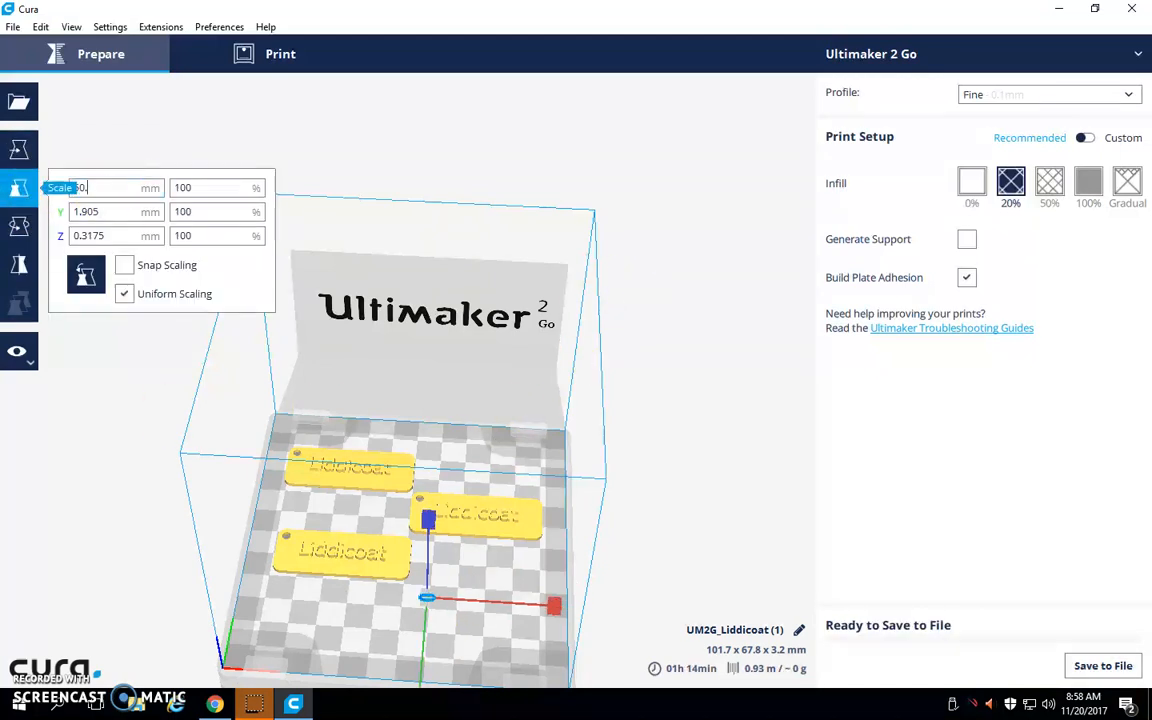
type("8")
key("Return")
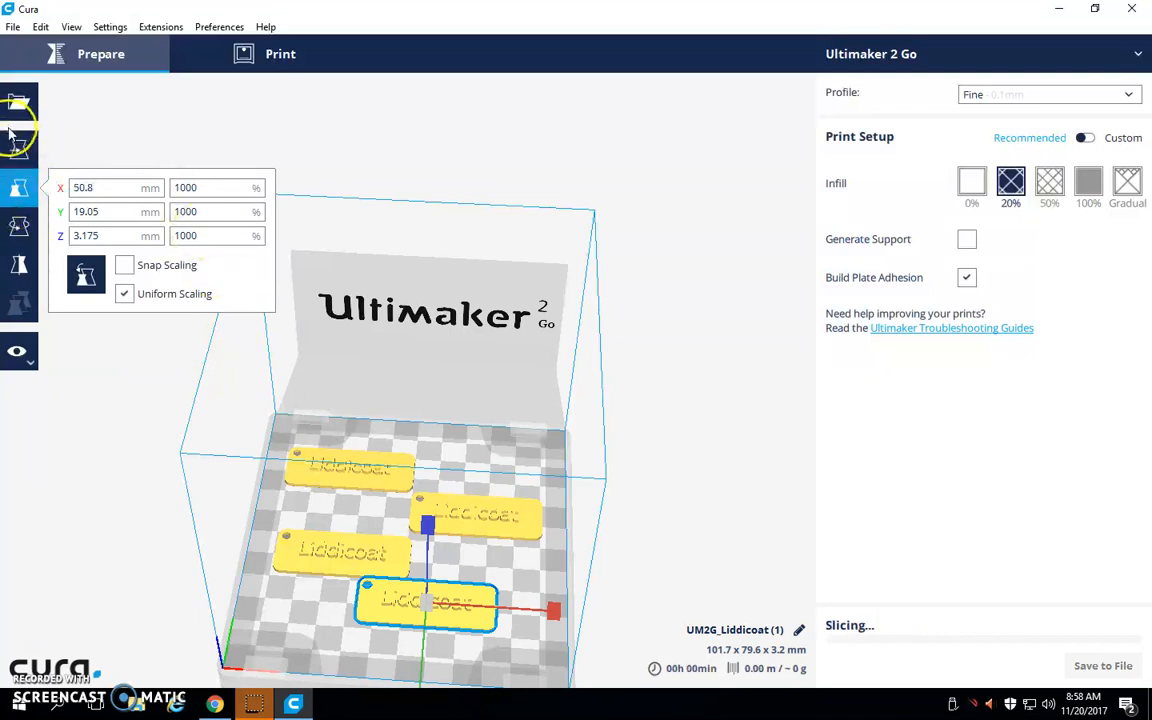
- Move the fourth name tag right and slightly forward into the plate's free front-right area, and deselect it
left_click(14, 136)
left_click_drag(566, 620, 606, 620)
mouse_move(470, 658)
left_mouse_down()
mouse_move(465, 648)
mouse_move(460, 674)
mouse_move(470, 668)
left_mouse_up()
left_click(705, 365)
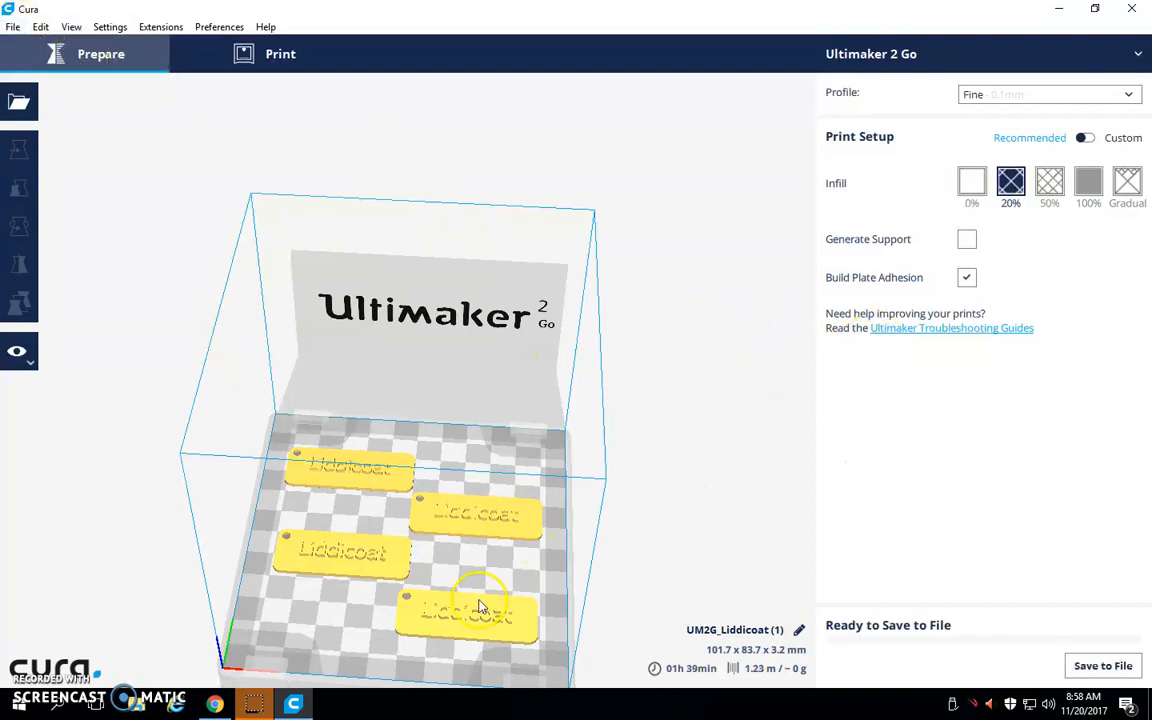
- Save the sliced four-tag layout as the GCode file Group1 in the Part Files folder
left_click(1100, 667)
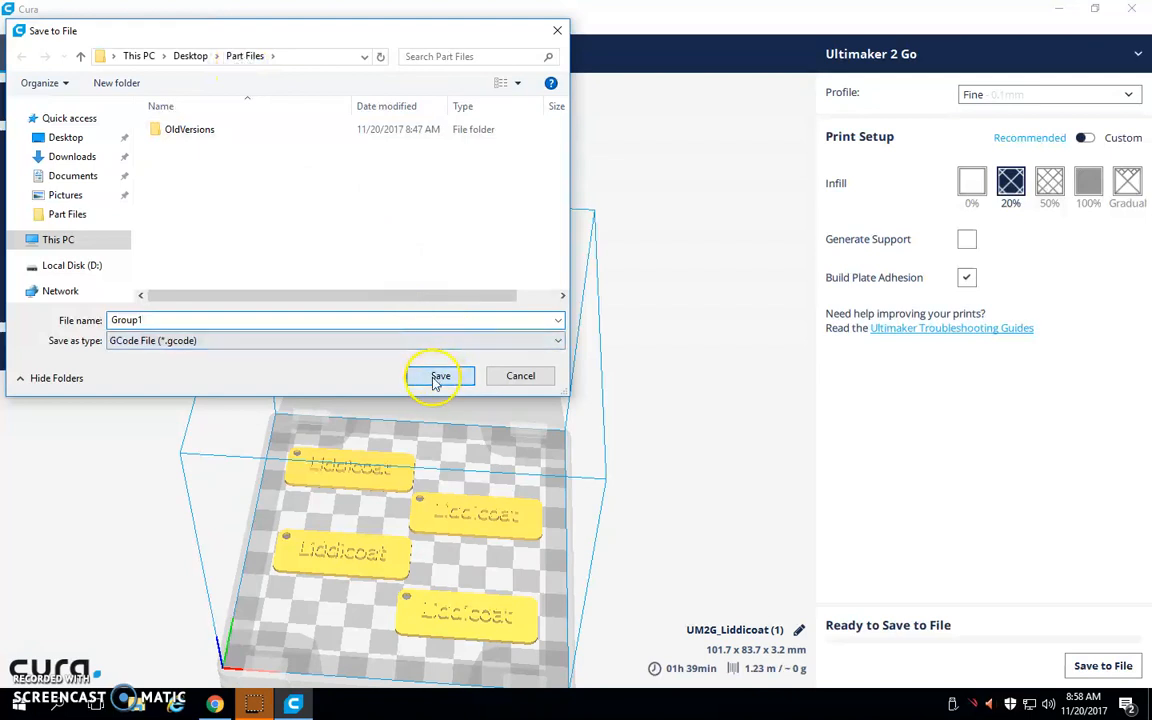
left_click(436, 381)
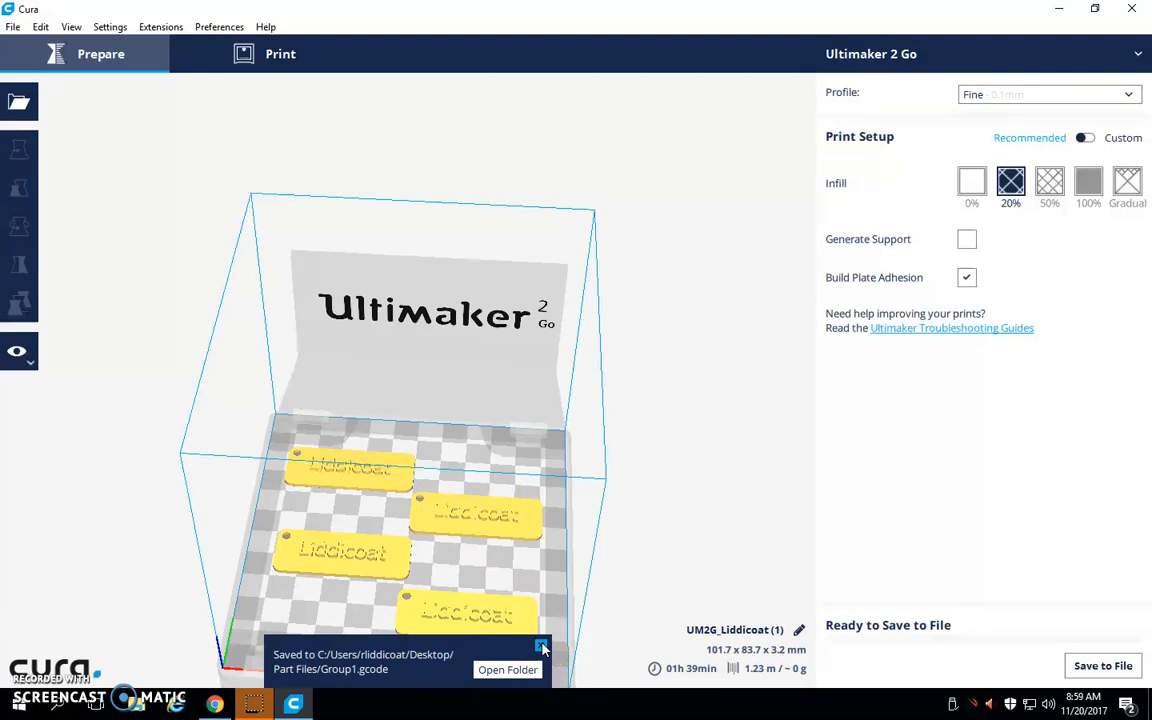
mouse_move(262, 706)
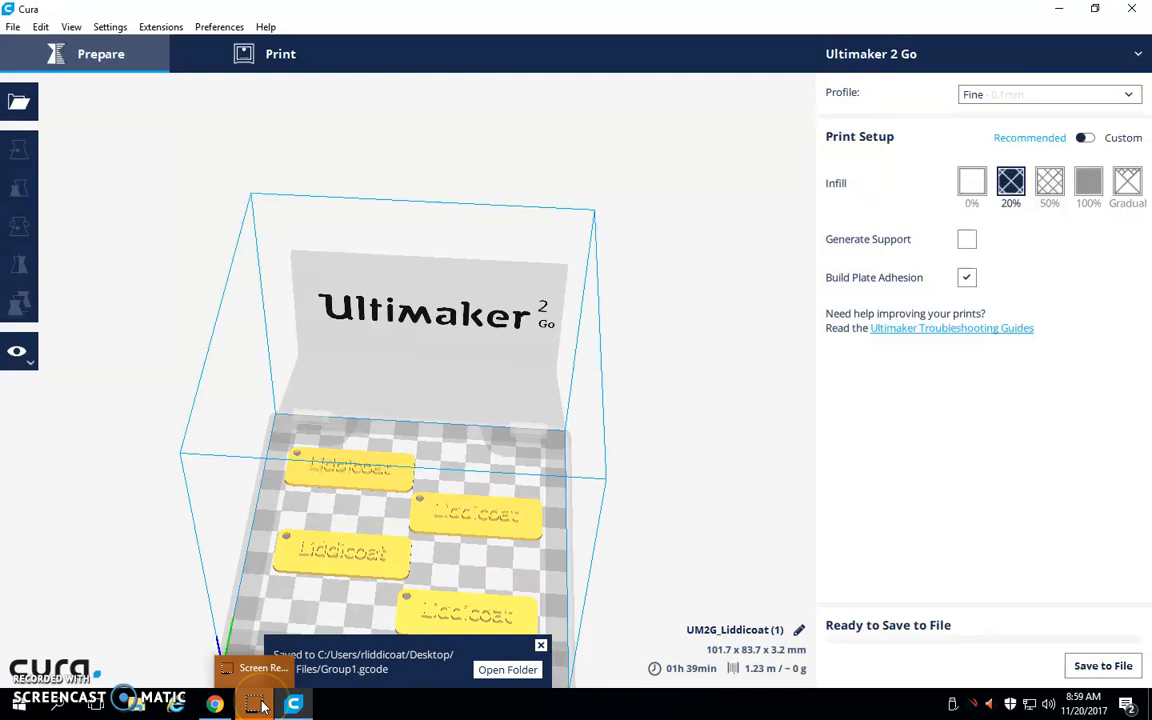